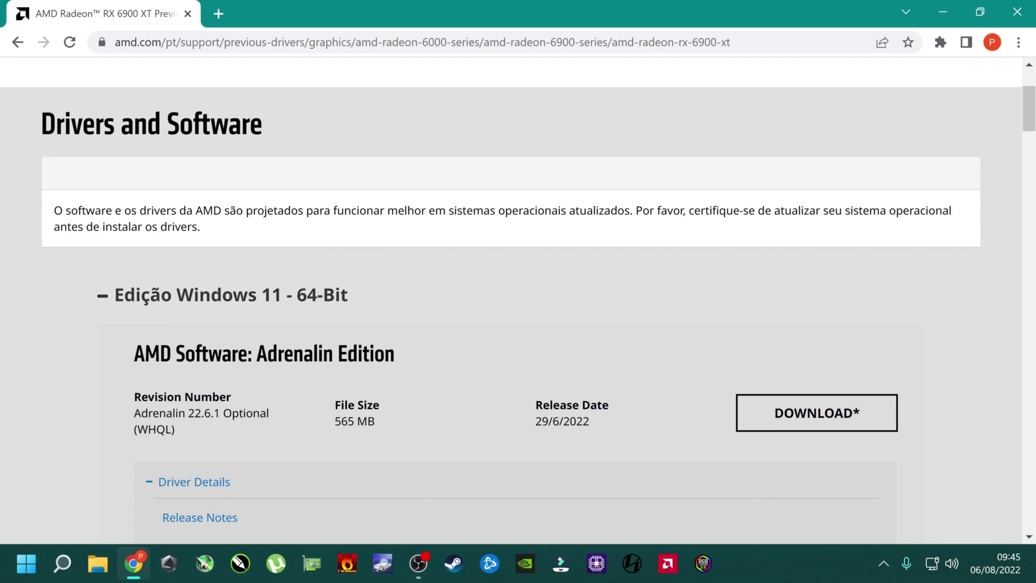
- Download the Adrenalin 22.3.1 Recommended (WHQL) driver from the Windows 11 64-bit list for the Radeon RX 6900 XT
scroll(371, 372, down, 3)
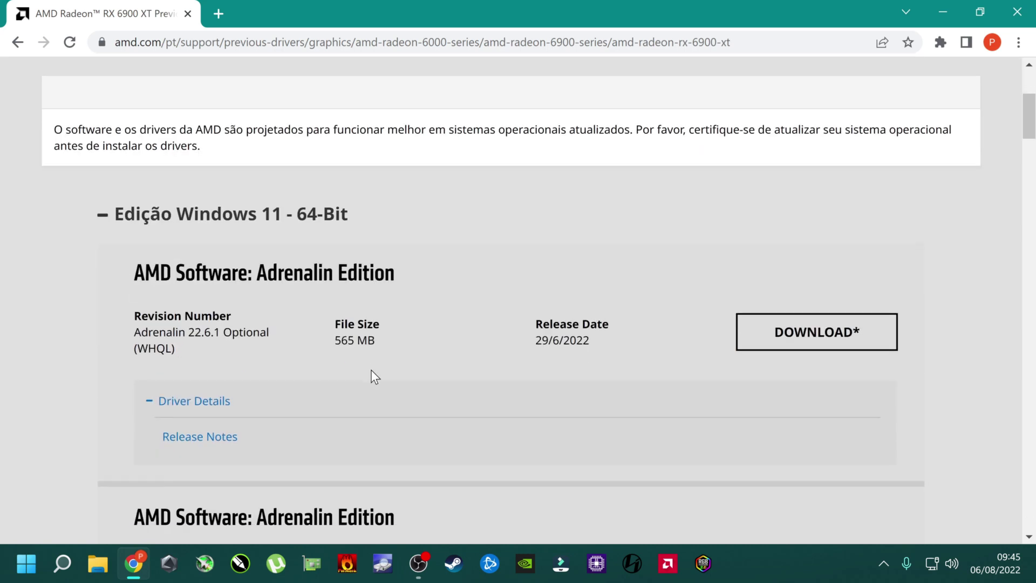
scroll(244, 313, down, 3)
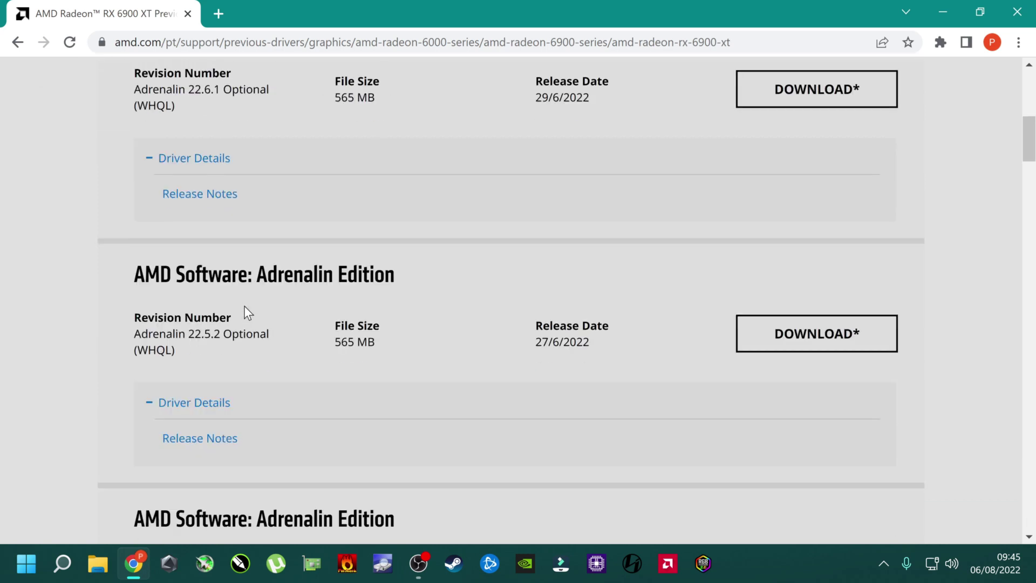
scroll(561, 303, down, 3)
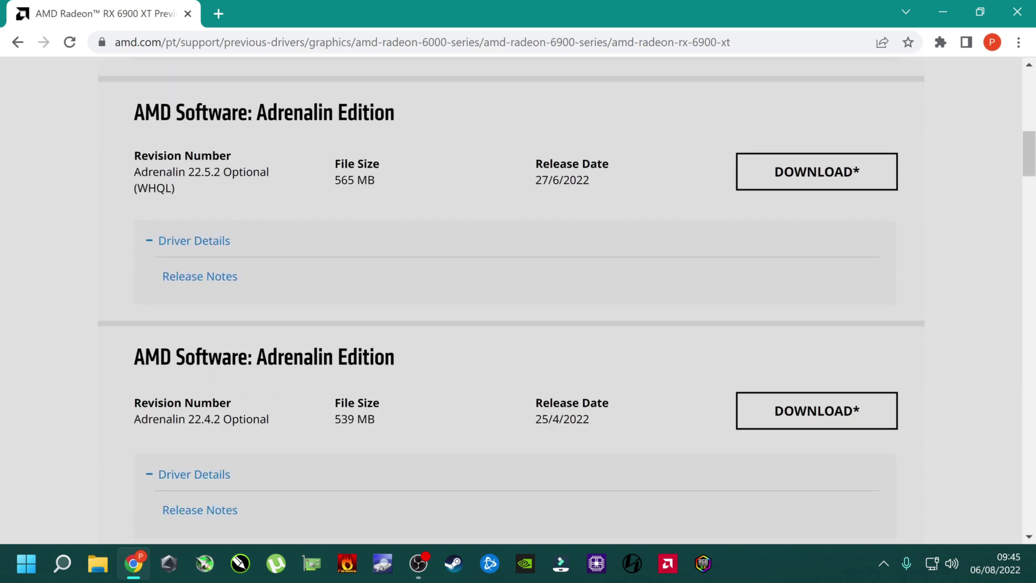
scroll(248, 335, down, 7)
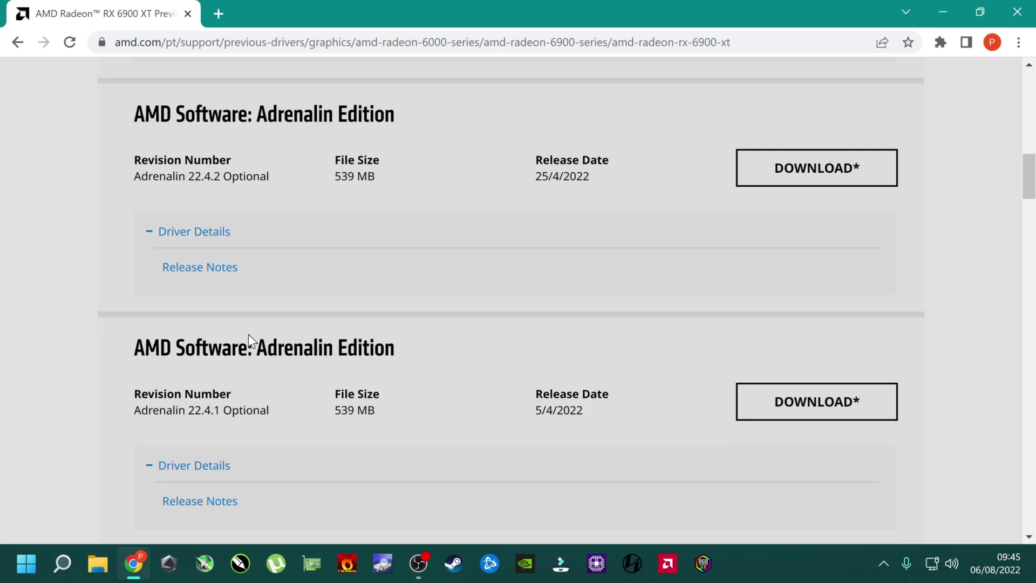
scroll(257, 374, down, 5)
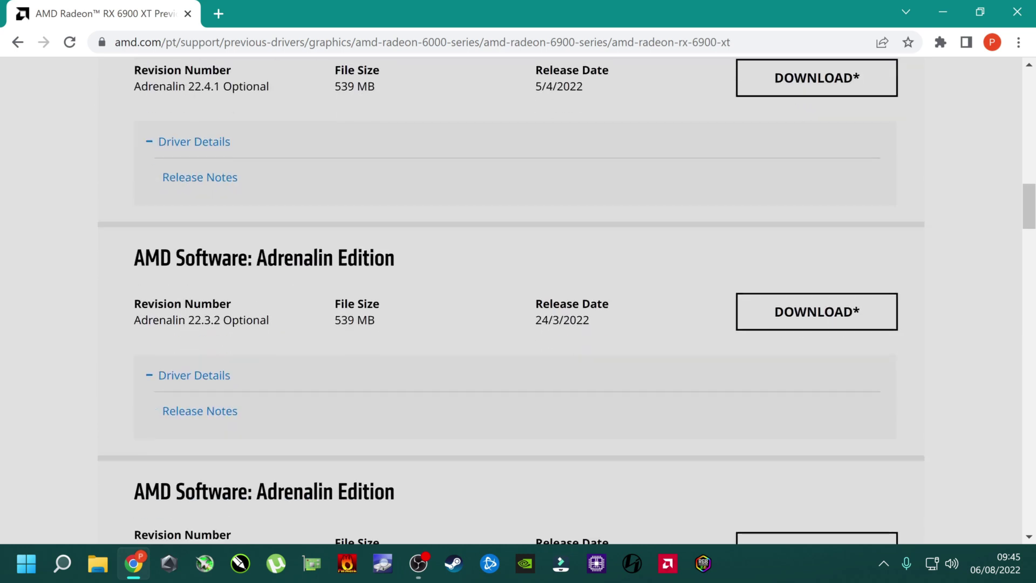
scroll(257, 331, down, 2)
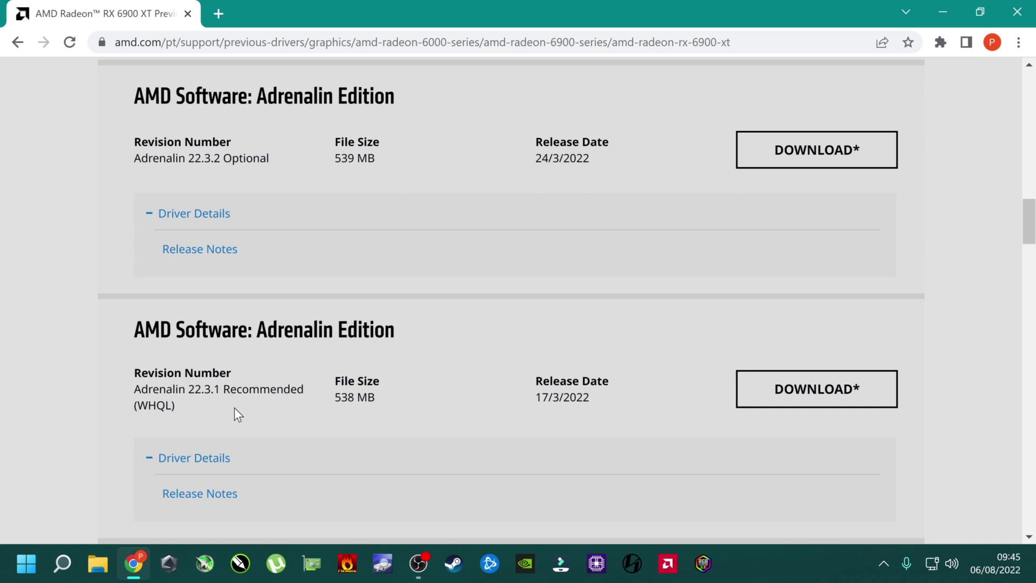
click(767, 392)
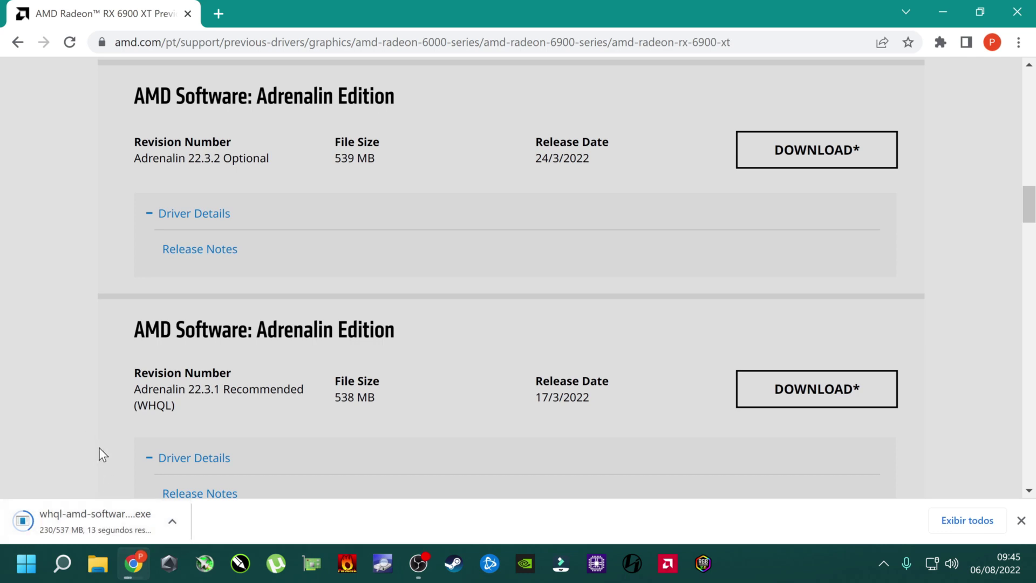
- Close the browser, choosing to let the driver download in progress continue
scroll(145, 479, up, 10)
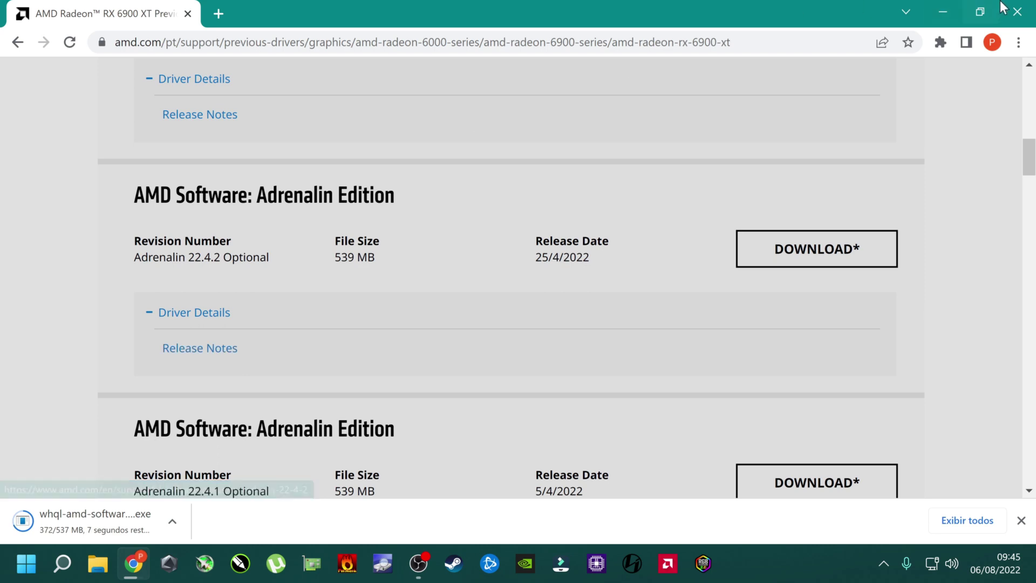
click(1032, 7)
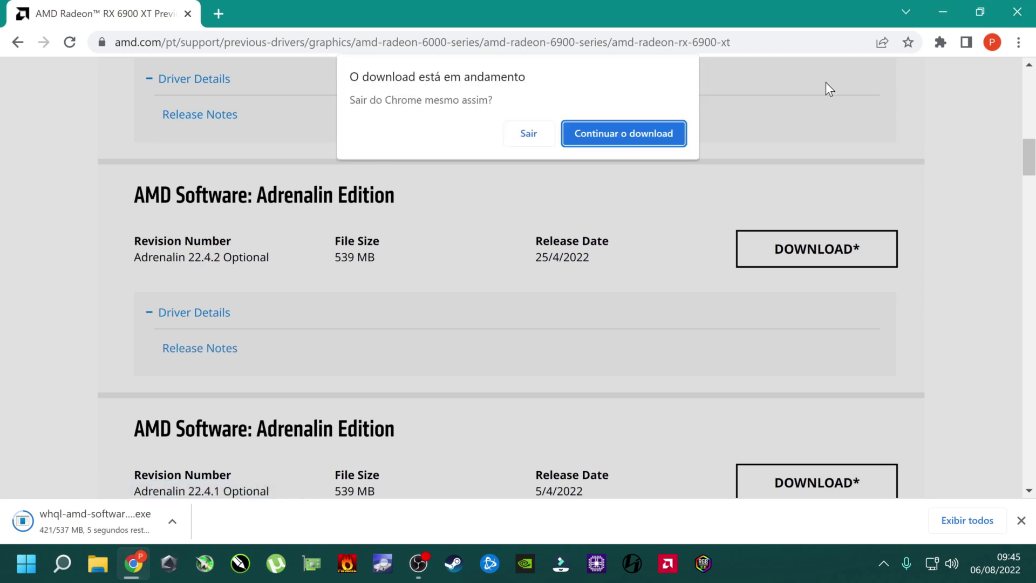
click(672, 131)
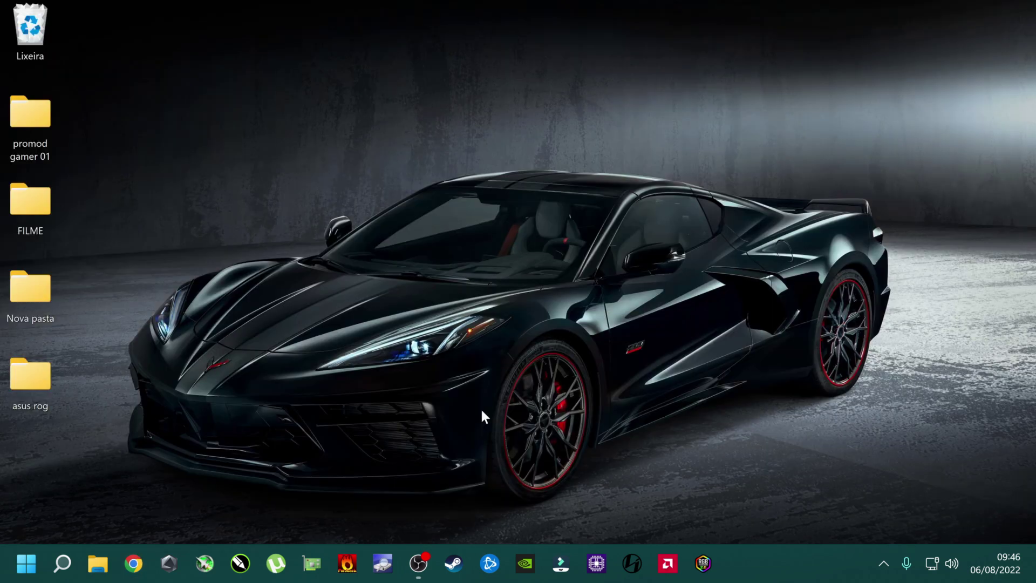
- Switch to AMD Software: Adrenalin Edition from the desktop, view its Página inicial, and return to the Sistema settings
right_click(582, 457)
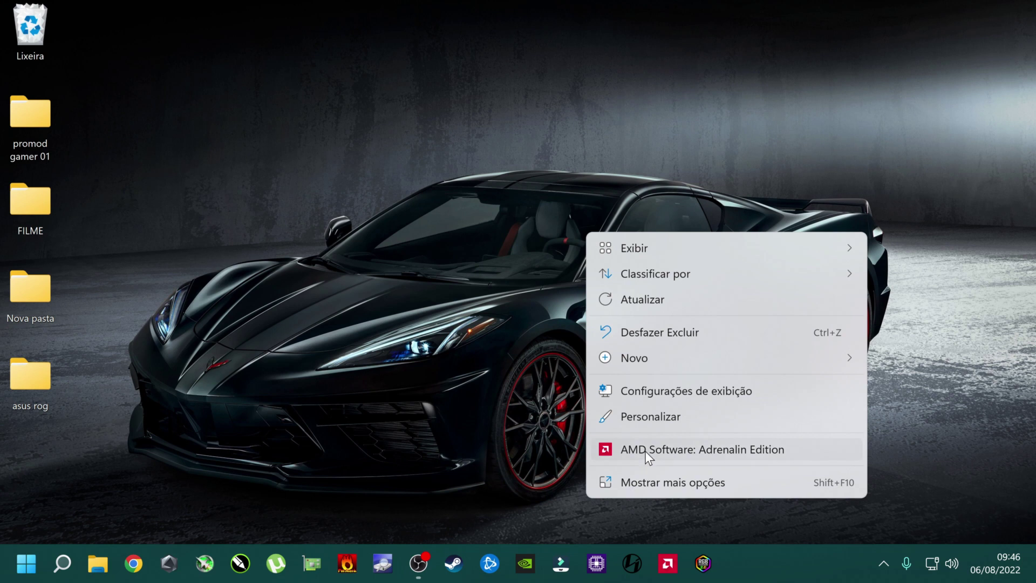
click(687, 451)
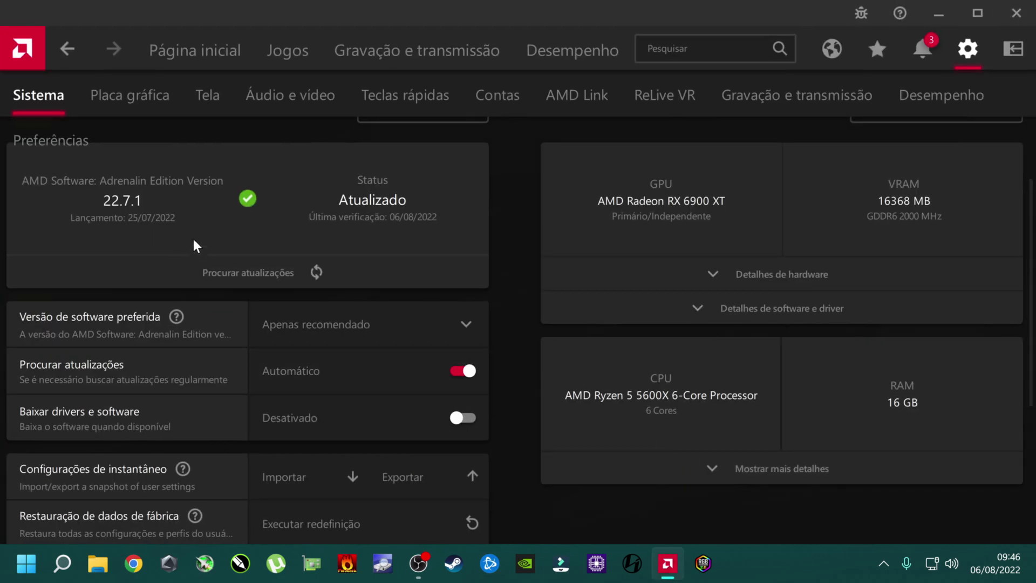
click(145, 47)
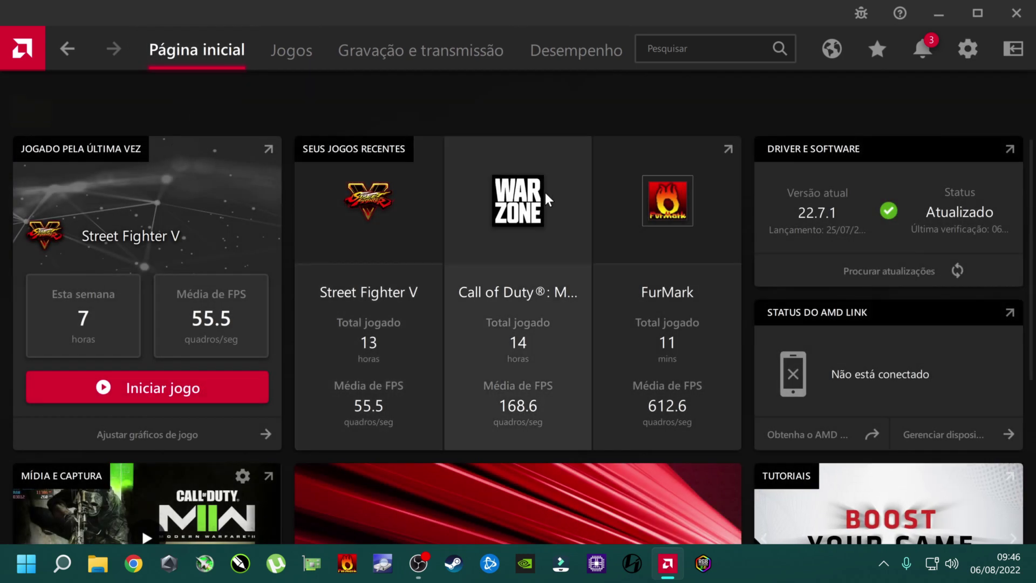
click(949, 63)
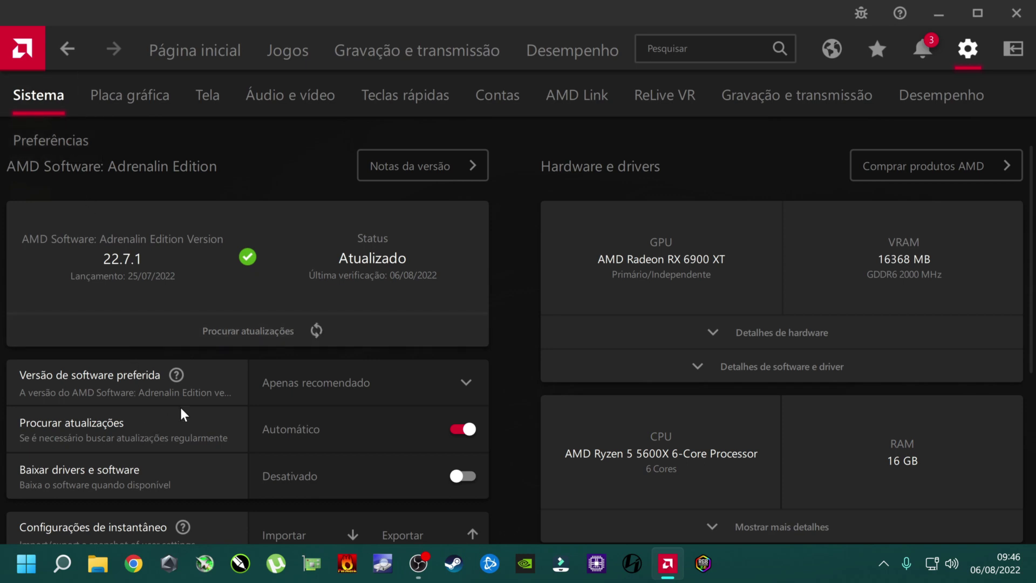
- Look through the Versão de software preferida options and keep the preference set to Apenas recomendado
scroll(376, 359, down, 1)
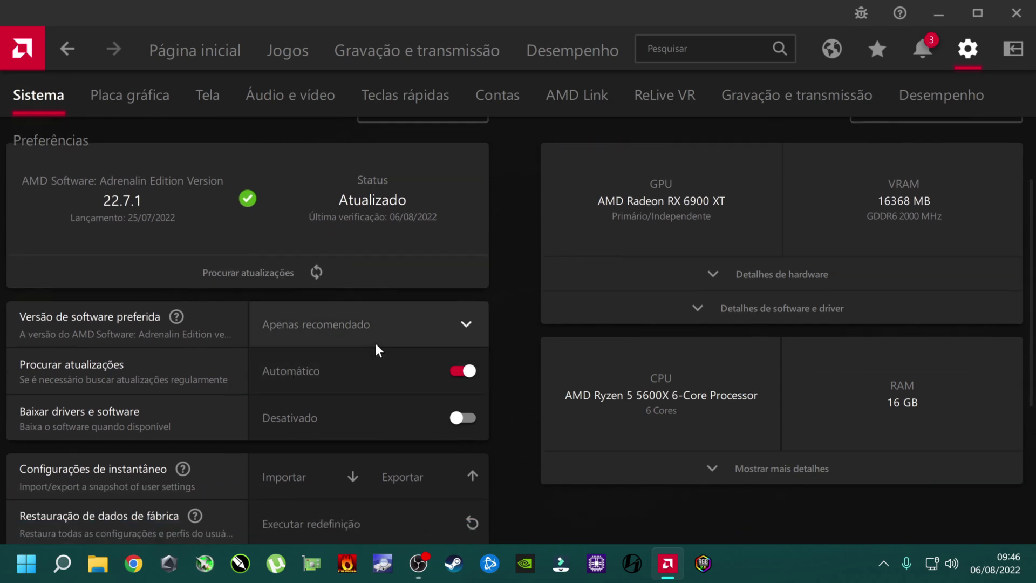
click(429, 338)
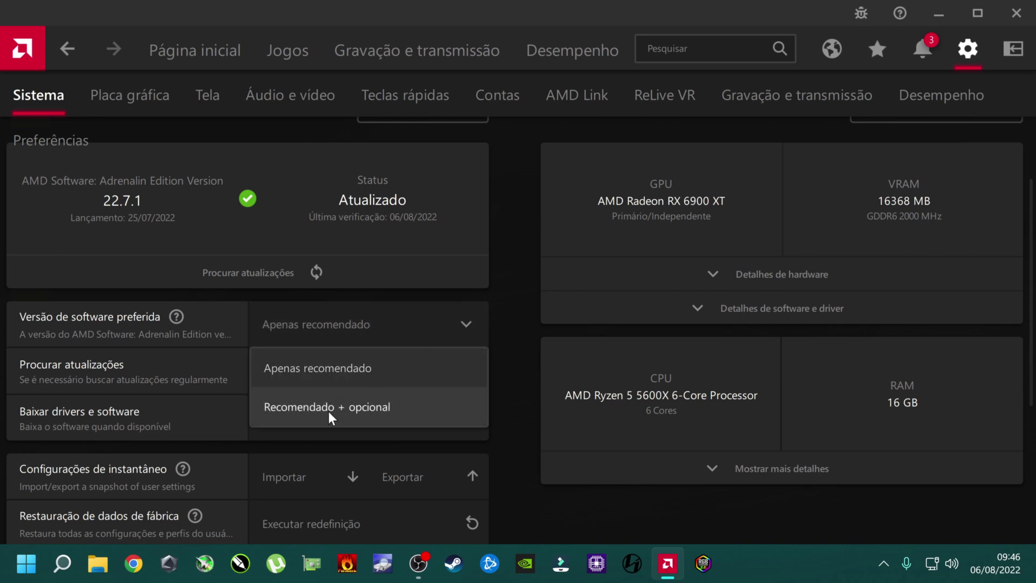
click(332, 375)
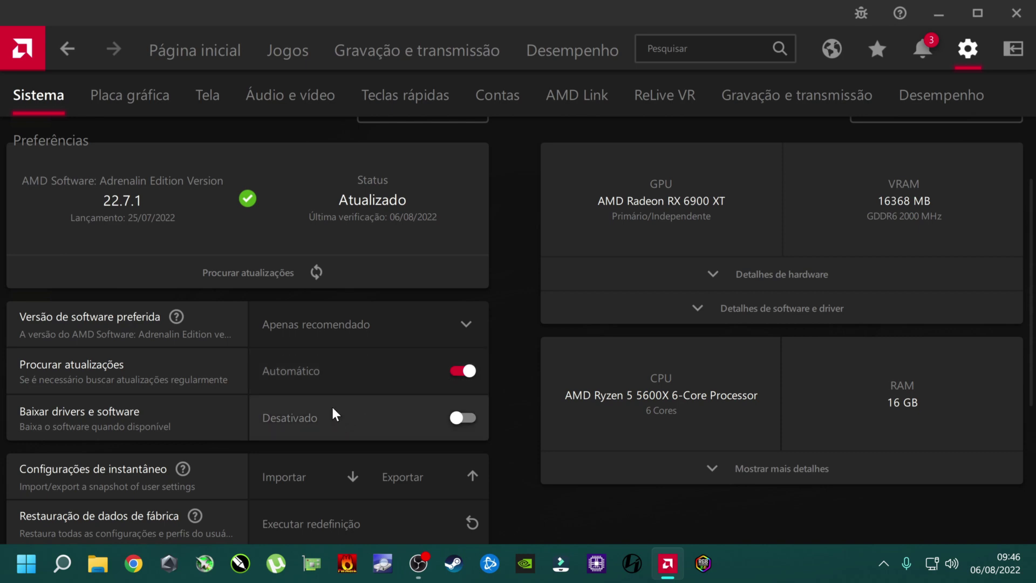
click(317, 341)
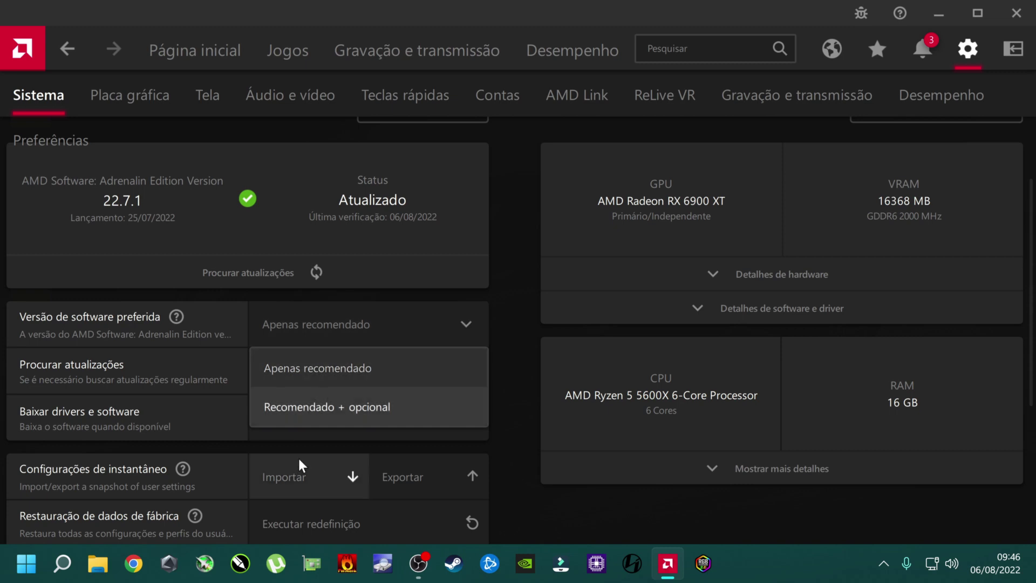
click(337, 406)
click(333, 338)
click(334, 358)
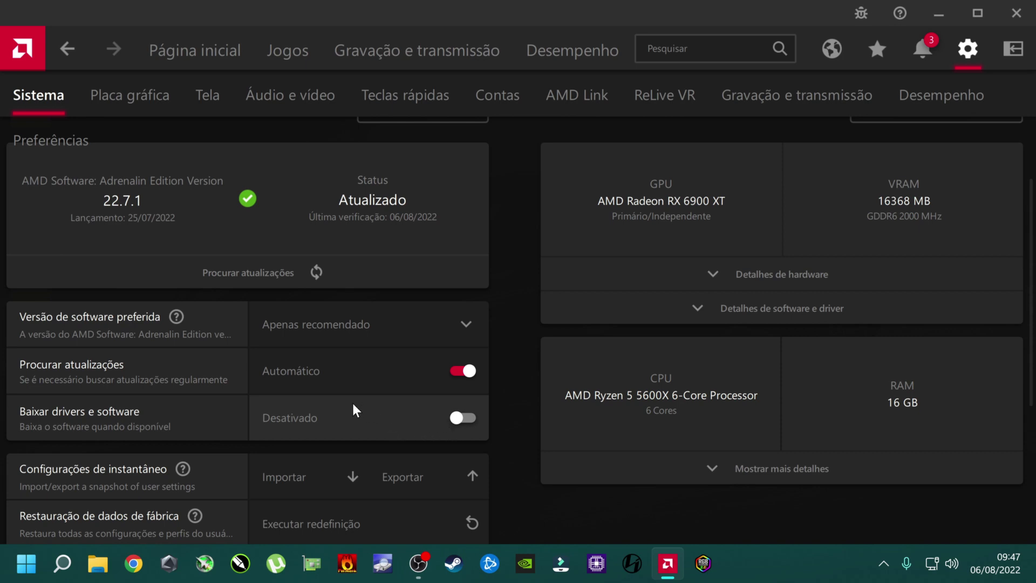
- Review the remaining Sistema options, from the snapshot and factory reset settings down to problem detection
scroll(348, 404, down, 1)
scroll(205, 415, down, 1)
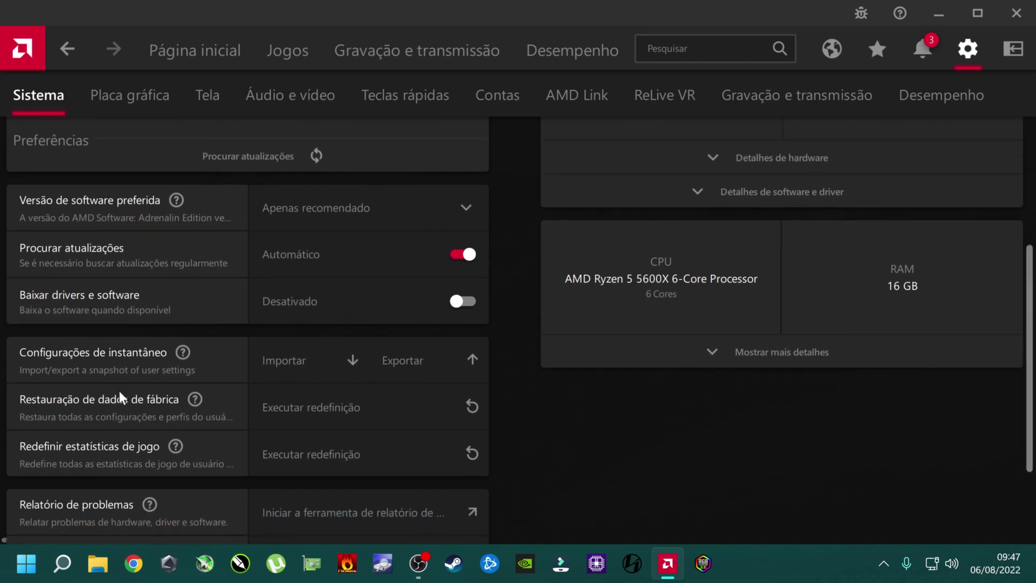
scroll(235, 362, down, 1)
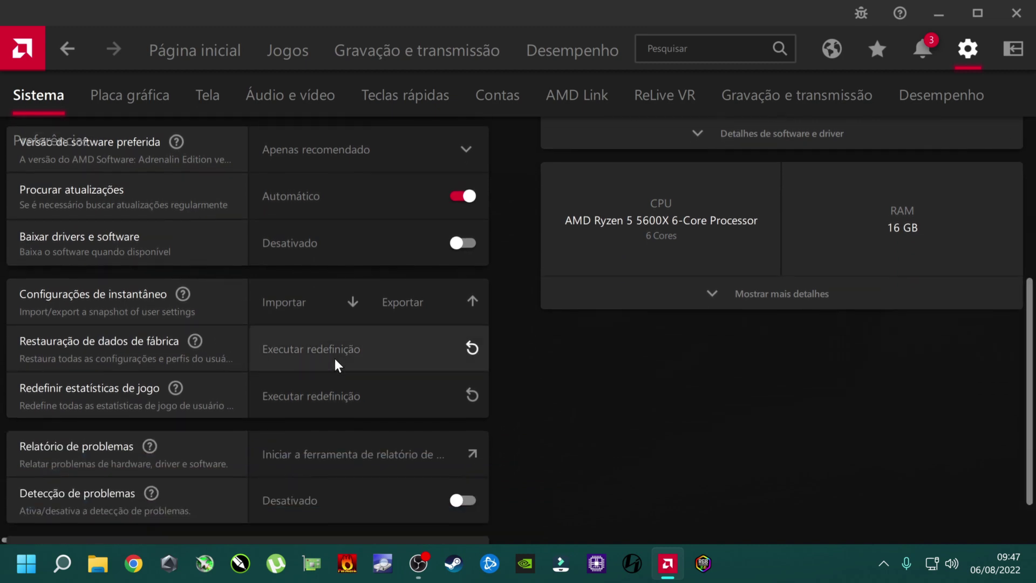
scroll(313, 367, down, 1)
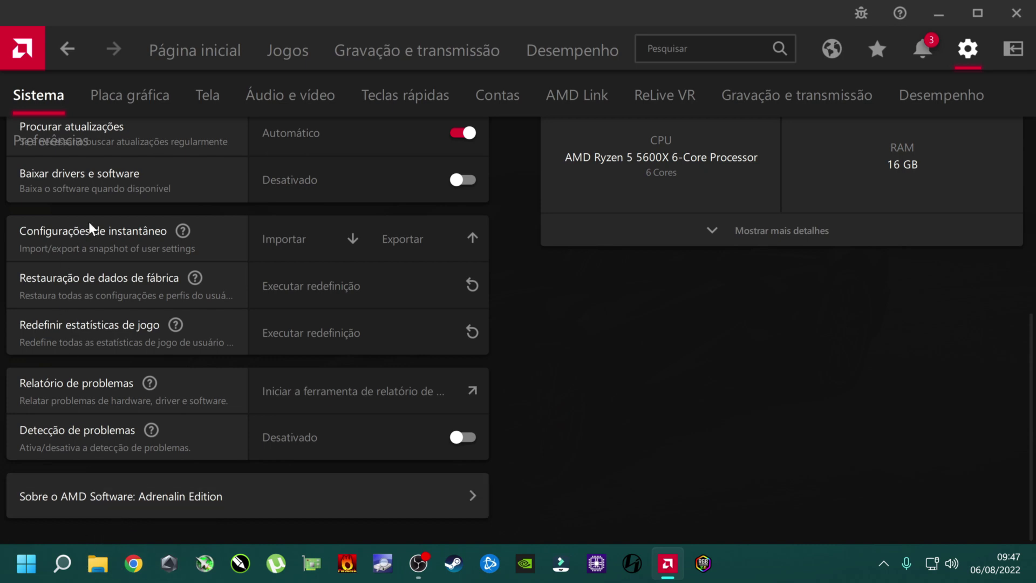
- Go to the Placa gráfica settings and review Radeon Super Resolution, Anti-Lag, Chill and Boost
click(126, 95)
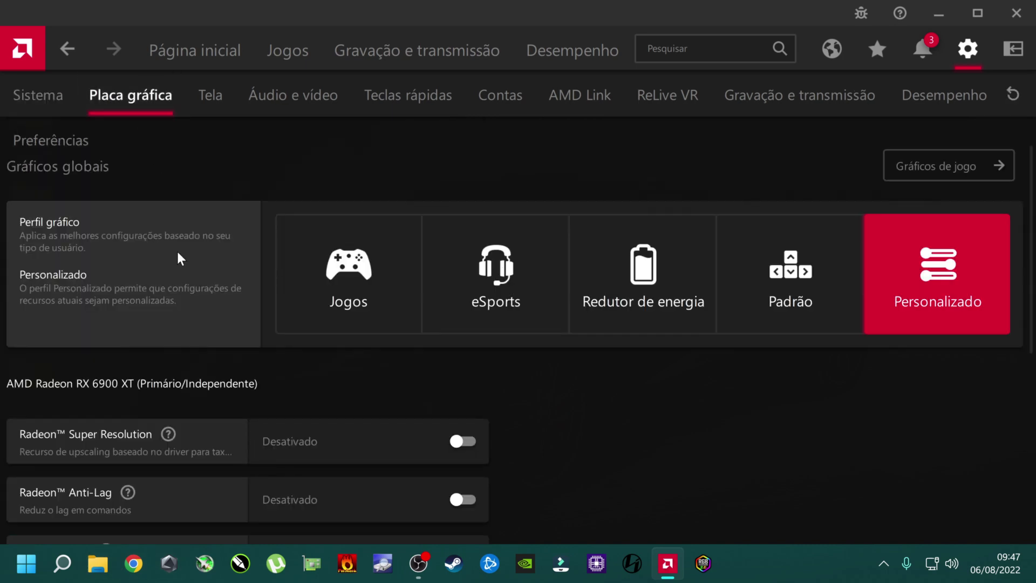
scroll(144, 350, down, 3)
scroll(173, 313, up, 2)
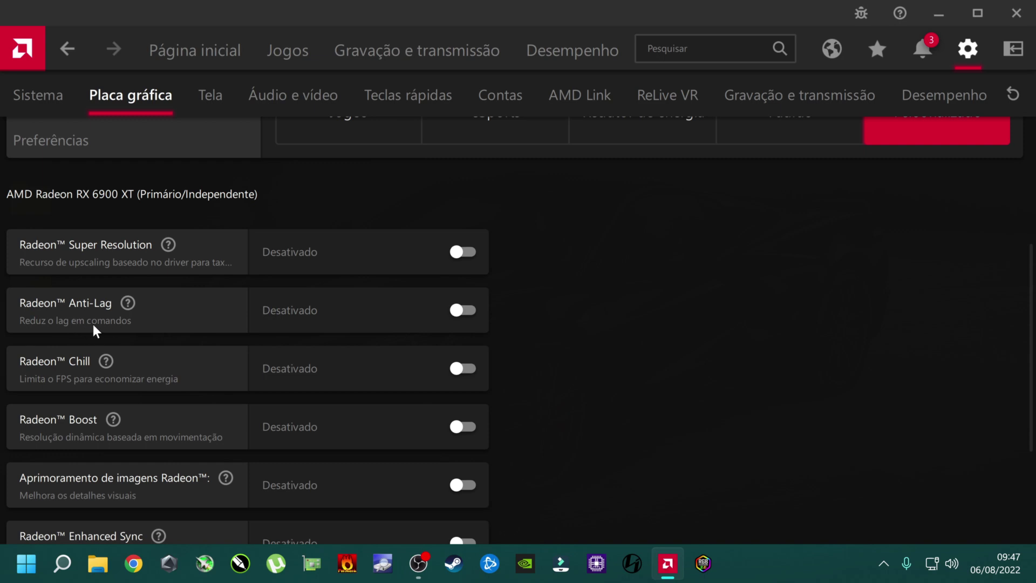
scroll(164, 340, up, 1)
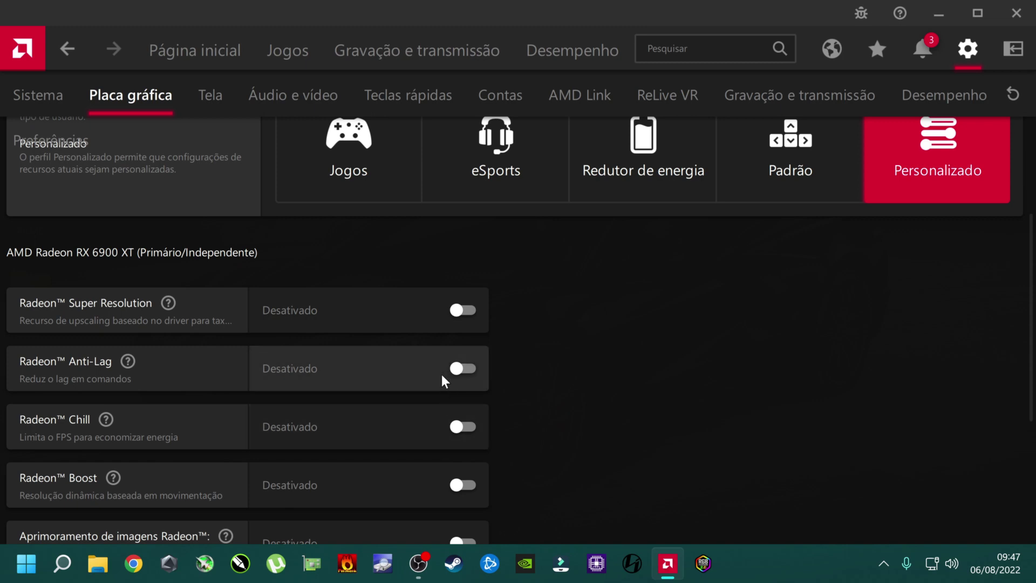
scroll(440, 379, down, 2)
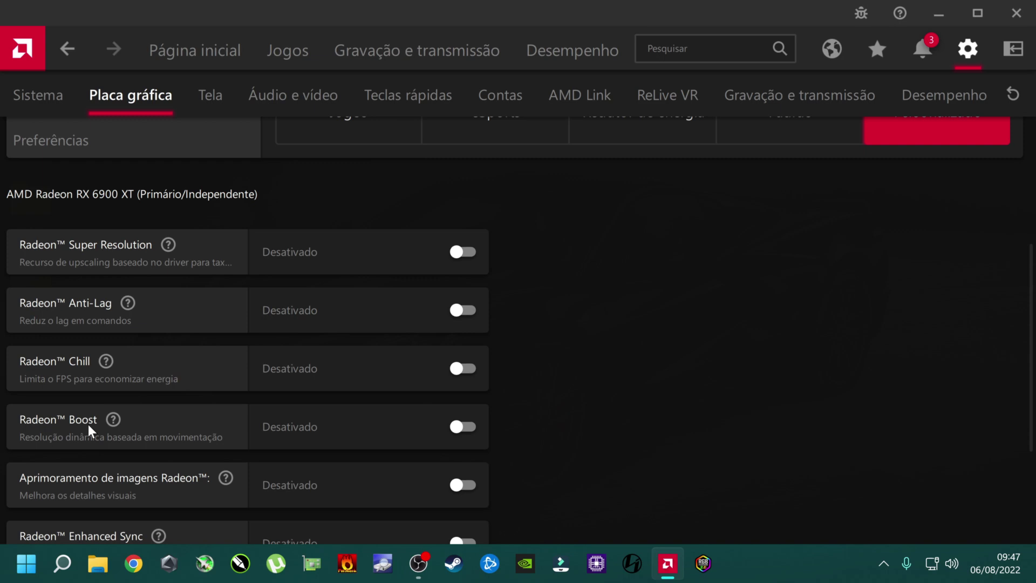
- Enable Aprimoramento de imagens Radeon and set its Nitidez to 100%
scroll(350, 419, down, 2)
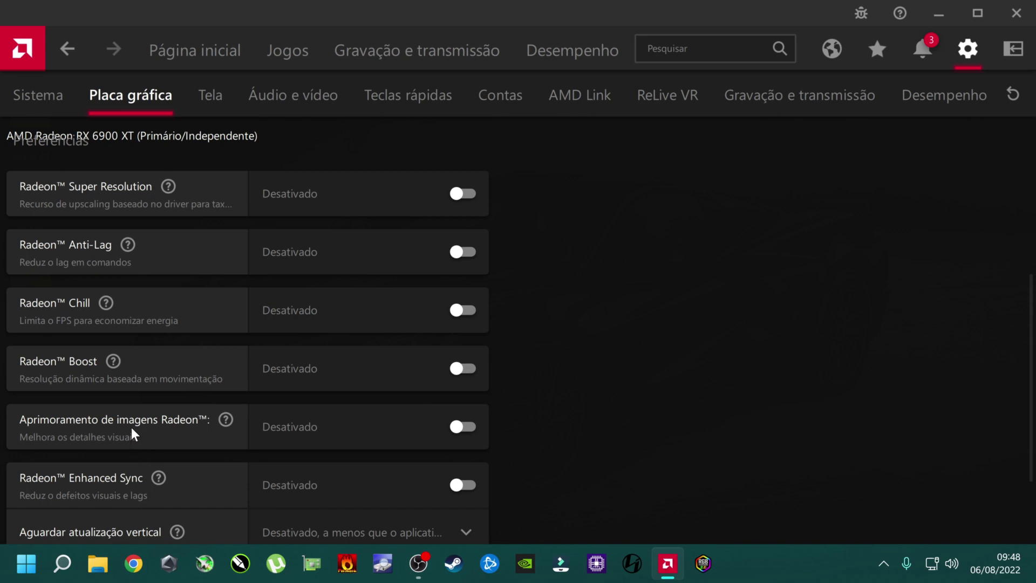
click(448, 431)
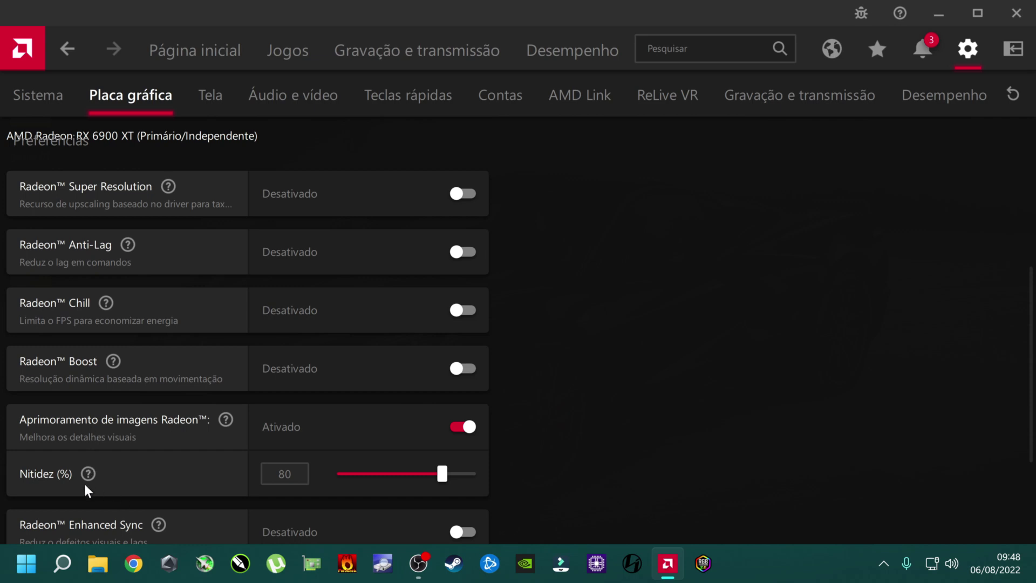
drag(443, 478, 487, 477)
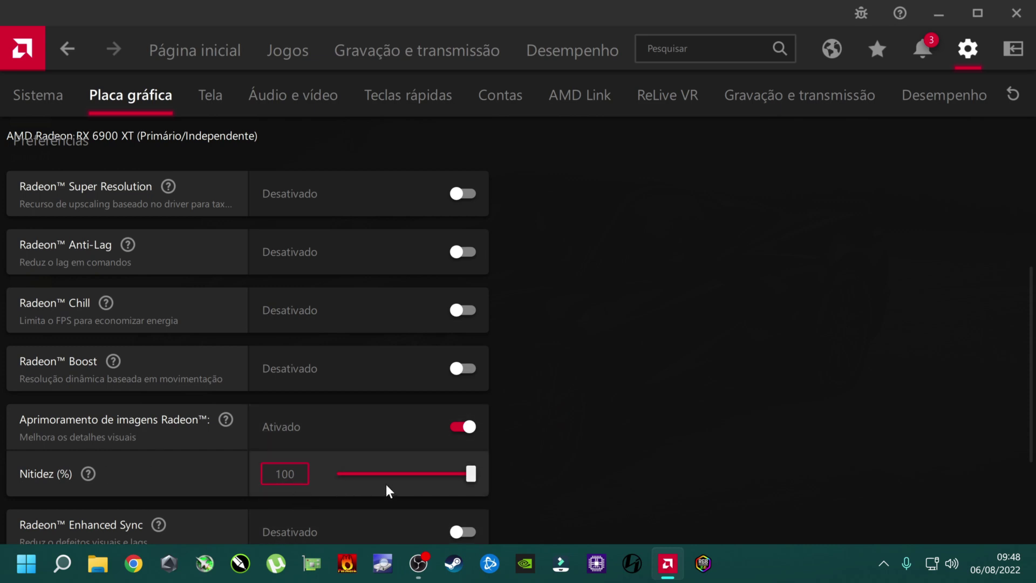
- Expand the Avançado section of the Placa gráfica settings and review the options from Radeon Enhanced Sync down to Redefinir cache do sombreador
scroll(285, 445, down, 1)
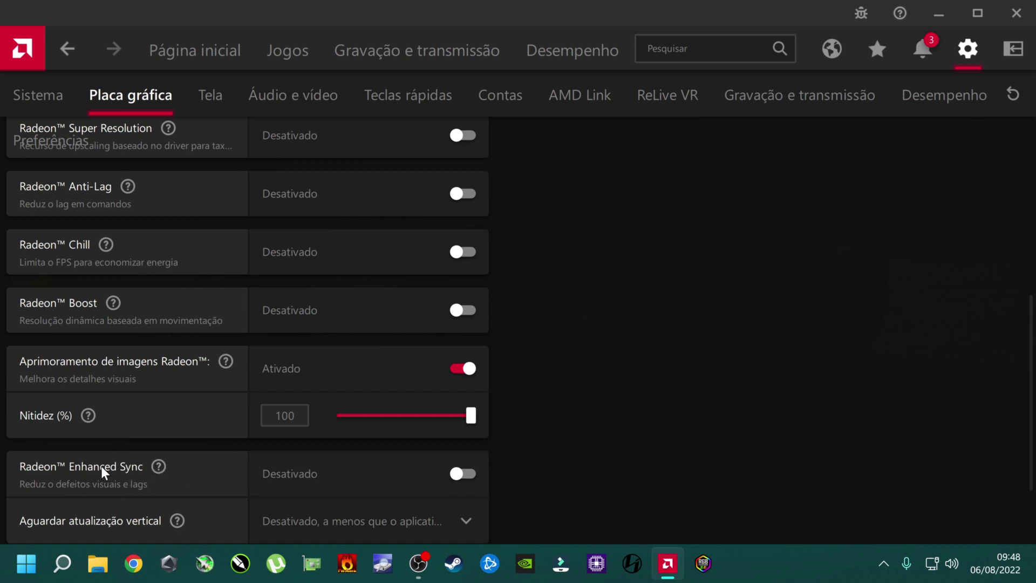
scroll(442, 465, down, 1)
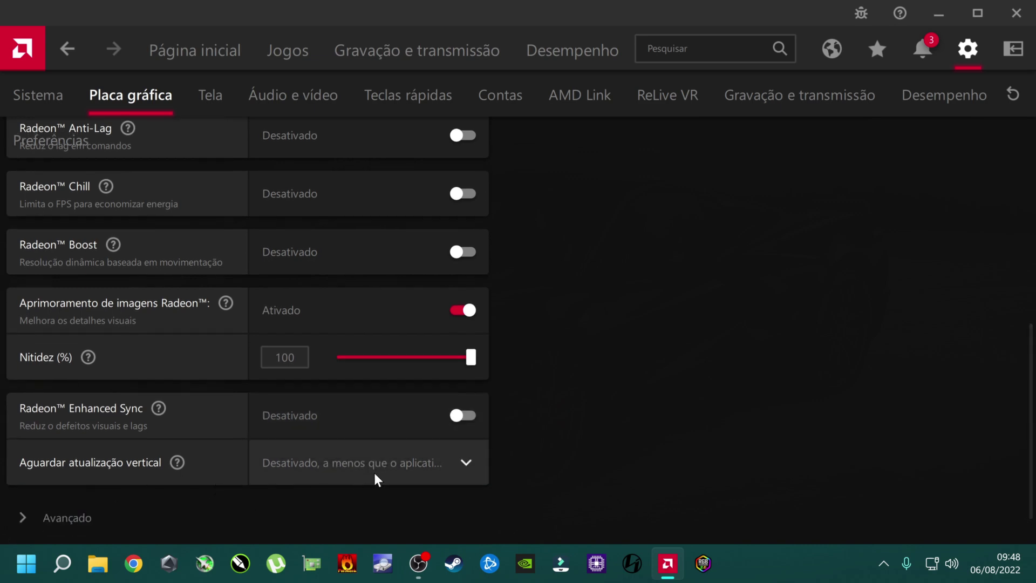
scroll(375, 479, down, 1)
click(198, 474)
scroll(224, 461, down, 3)
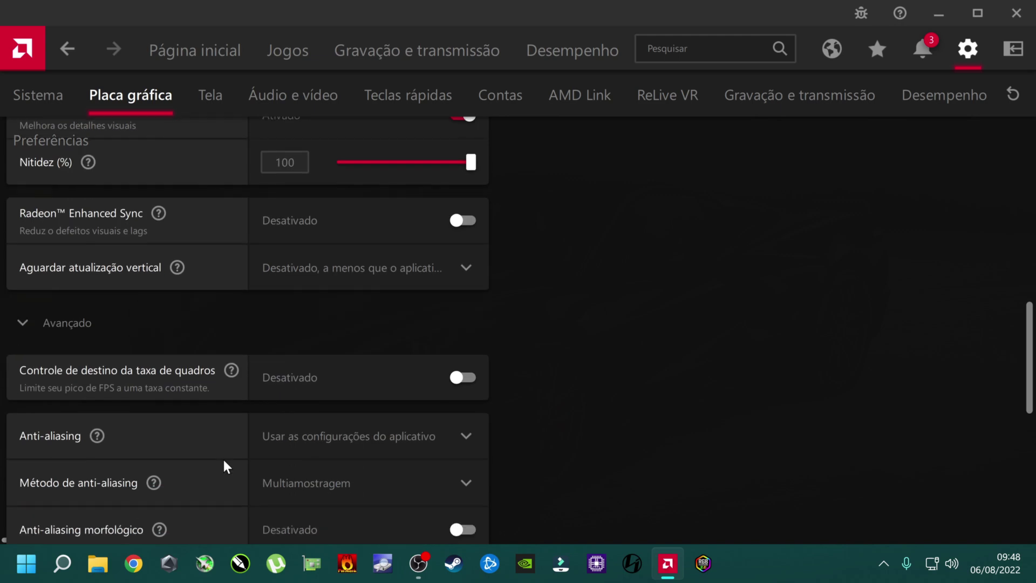
scroll(224, 460, down, 5)
scroll(223, 458, up, 4)
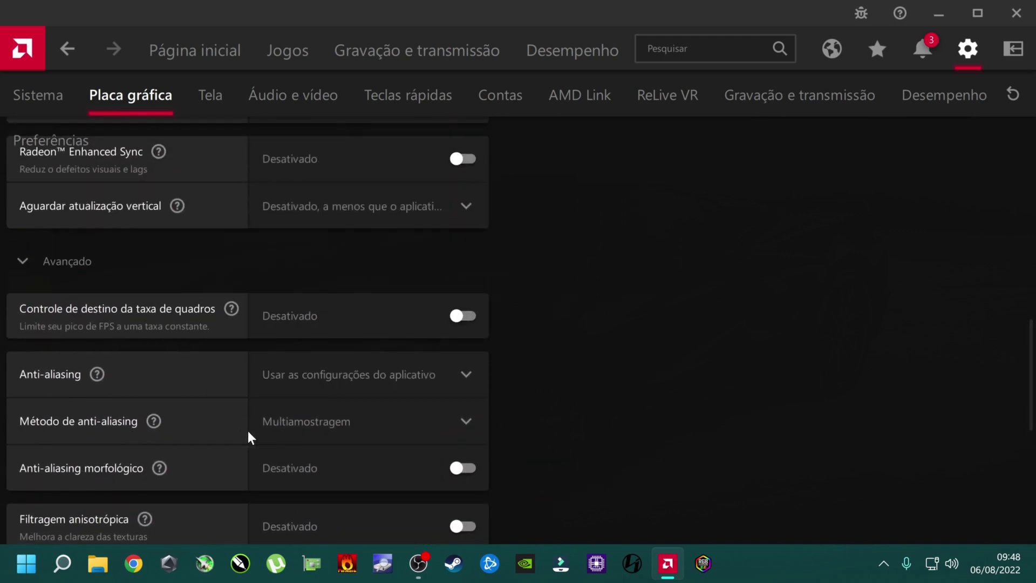
scroll(214, 464, down, 1)
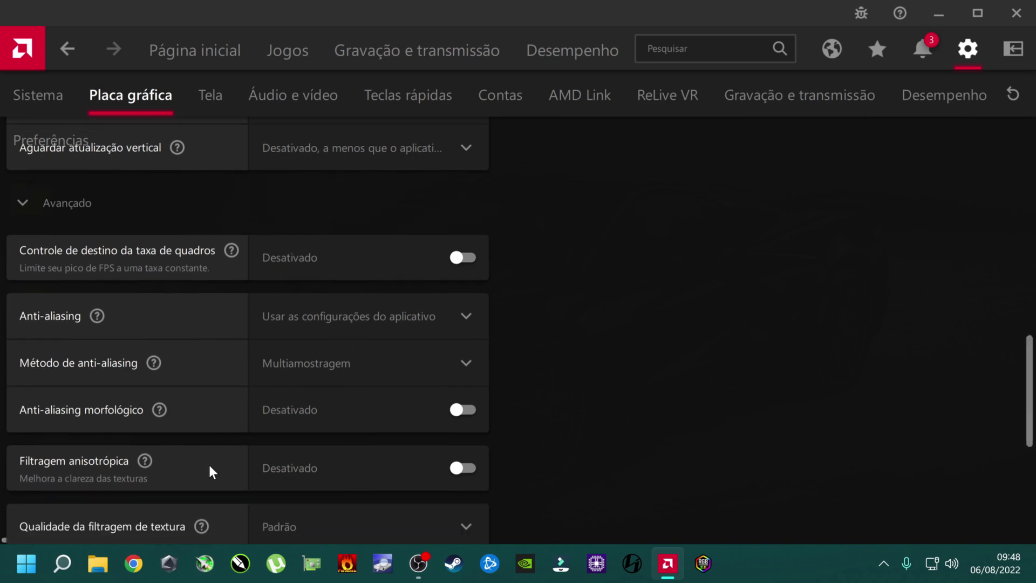
scroll(247, 465, down, 1)
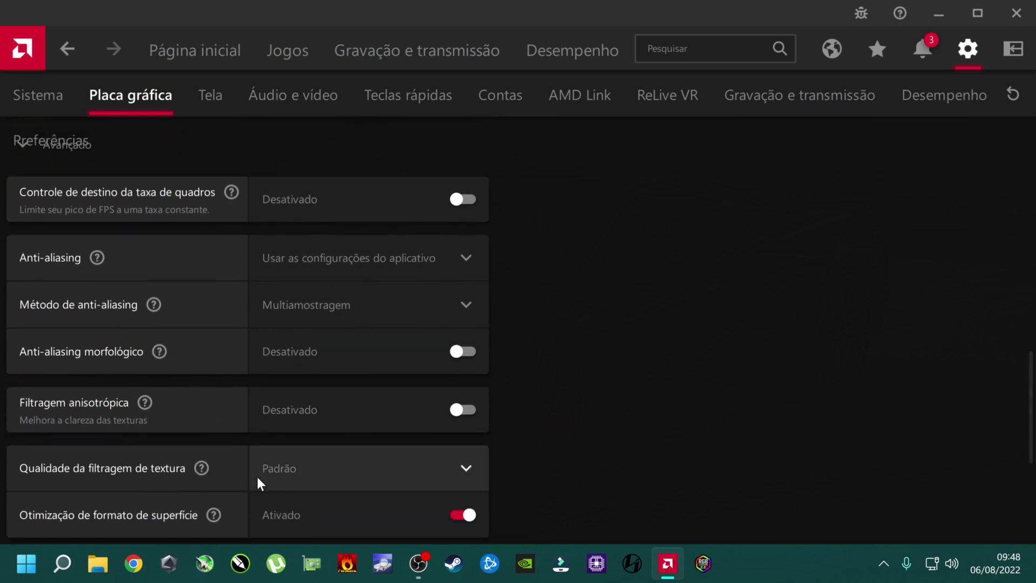
scroll(258, 479, down, 1)
scroll(262, 478, down, 1)
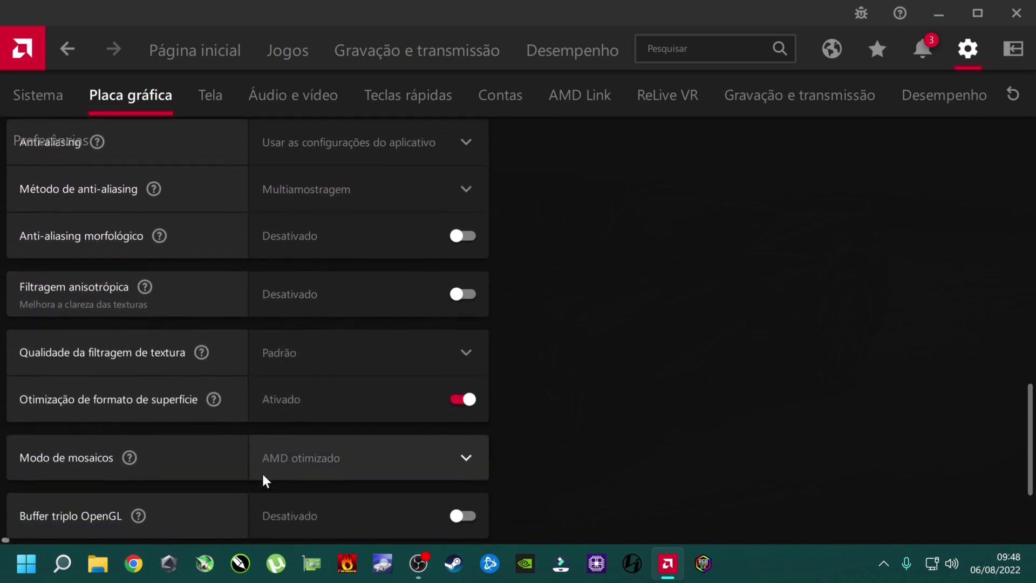
scroll(189, 464, down, 1)
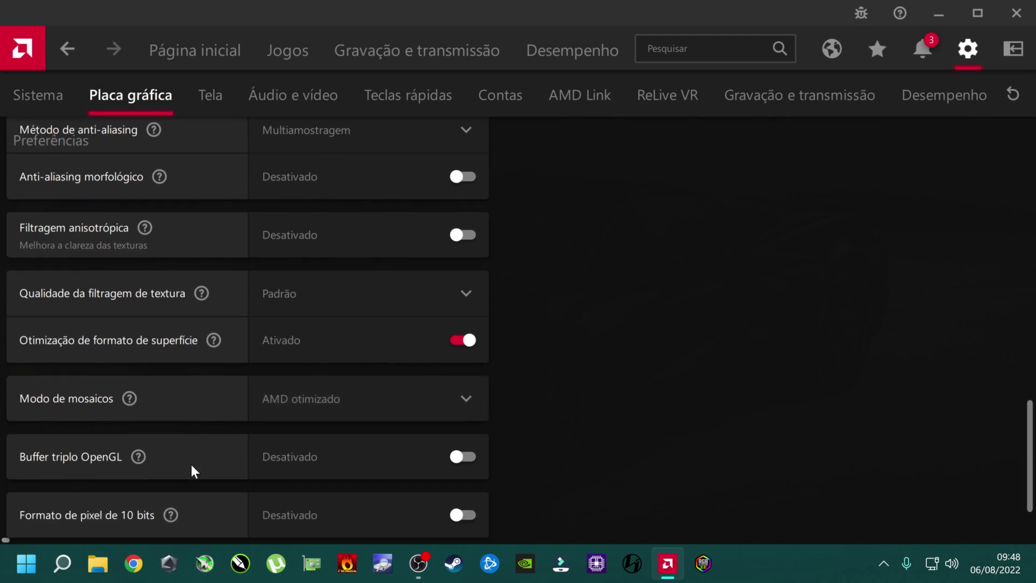
scroll(253, 458, down, 1)
scroll(260, 462, down, 1)
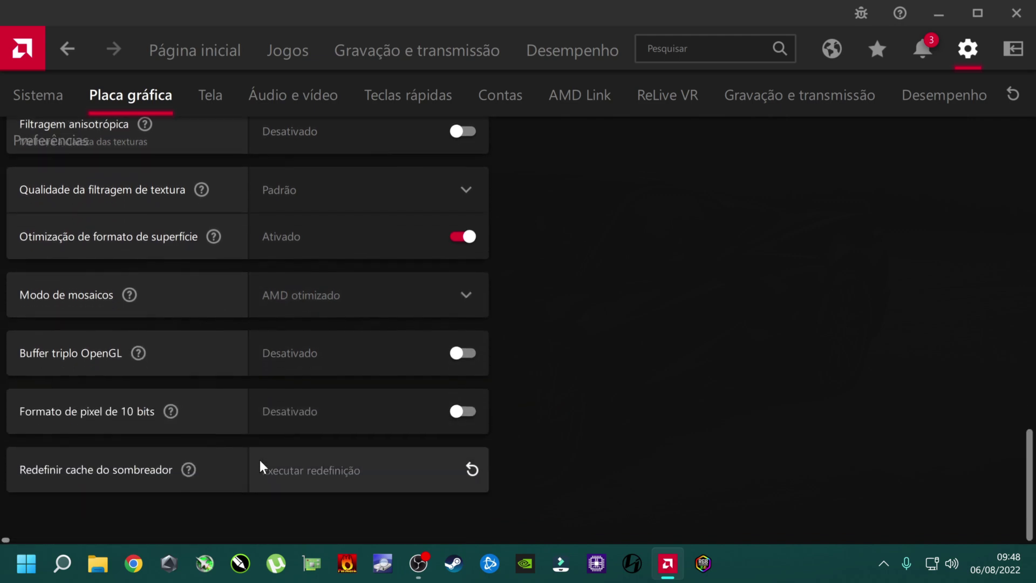
scroll(142, 280, up, 10)
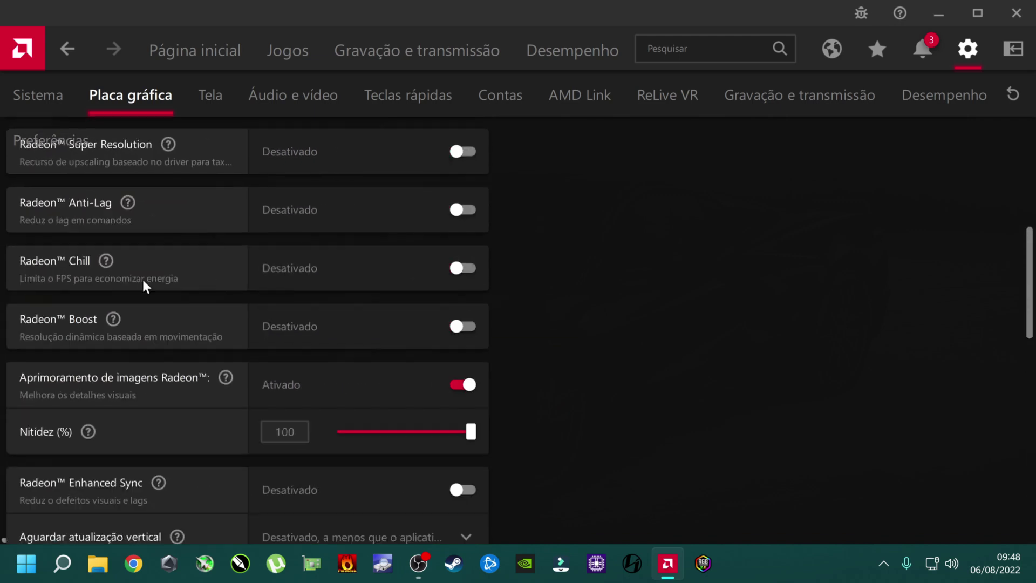
- Go to the Tela settings and switch AMD FreeSync Premium Pro off and back on
click(210, 101)
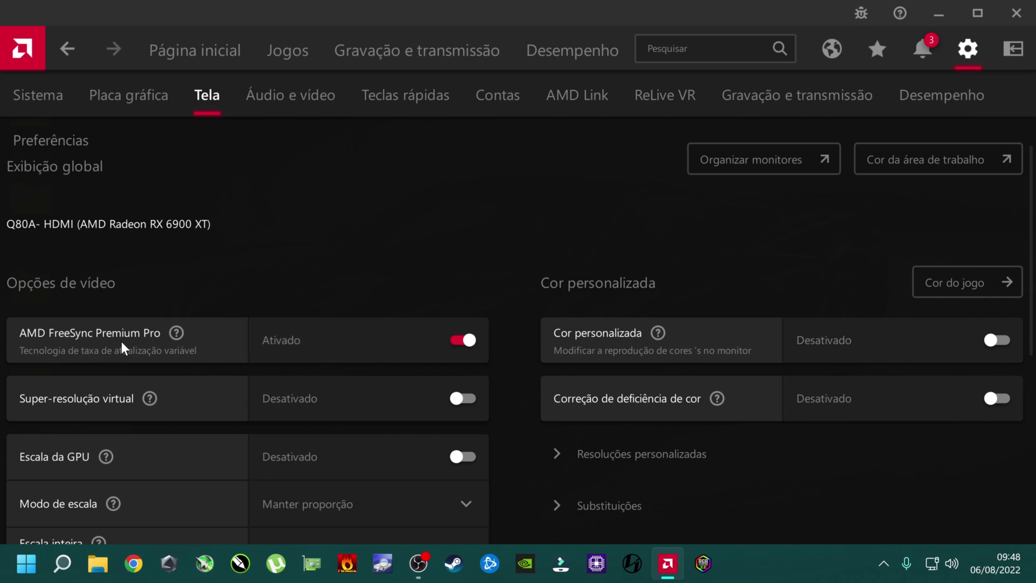
click(460, 341)
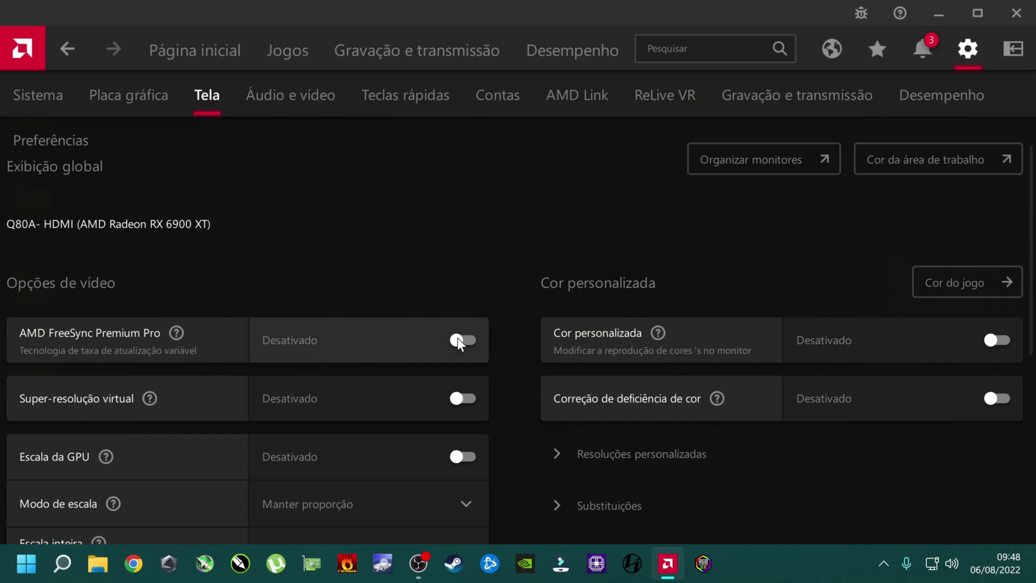
click(458, 339)
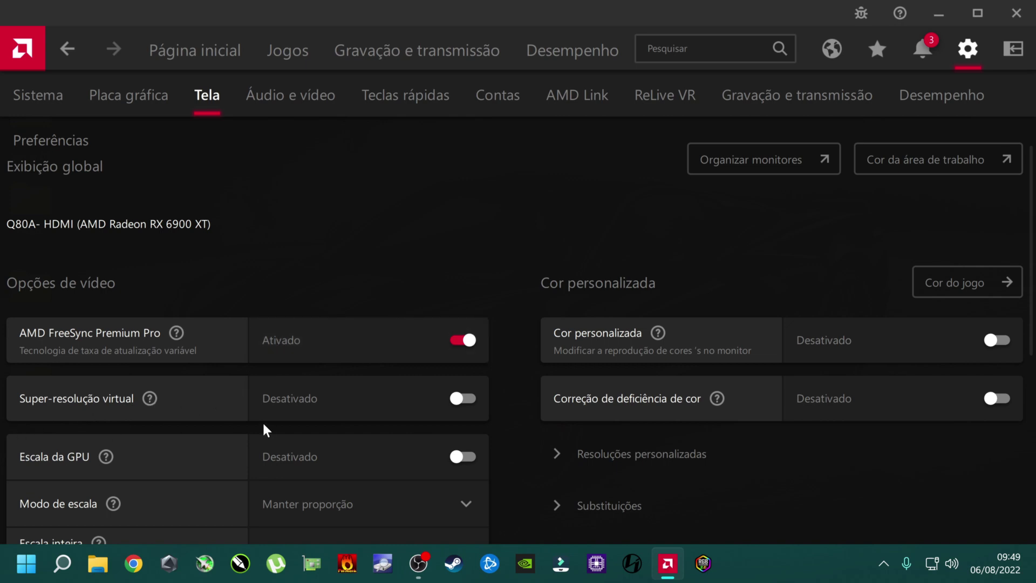
- Review the remaining Opções de vídeo and set Melhoria da cor da tela to Jogo vívido
scroll(302, 395, down, 1)
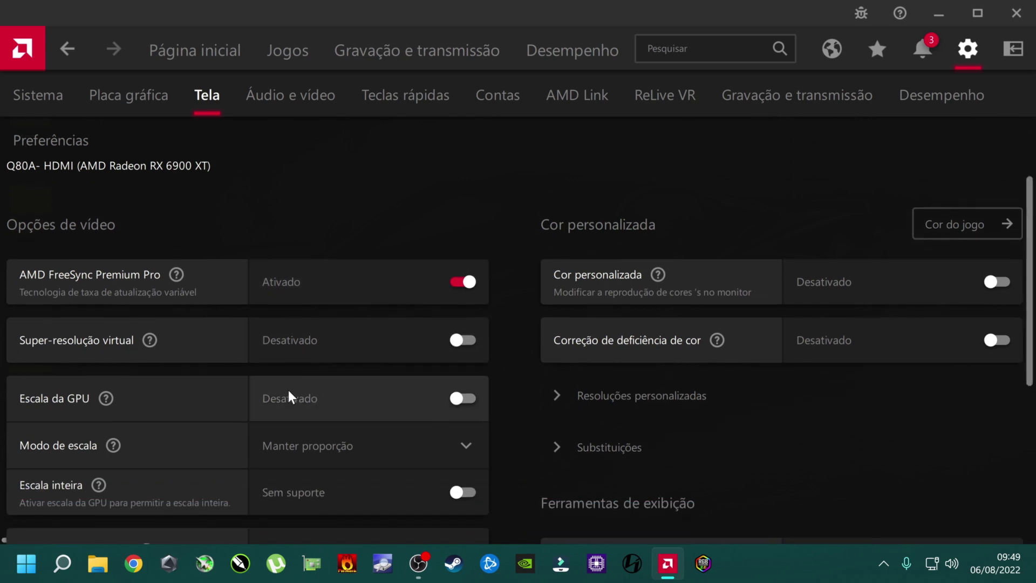
scroll(178, 406, down, 2)
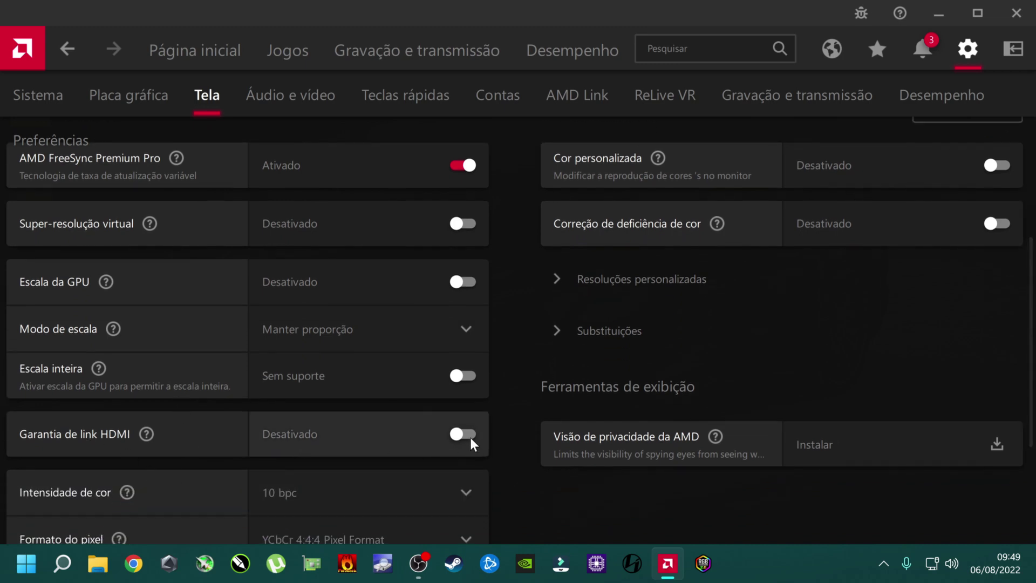
scroll(367, 438, down, 1)
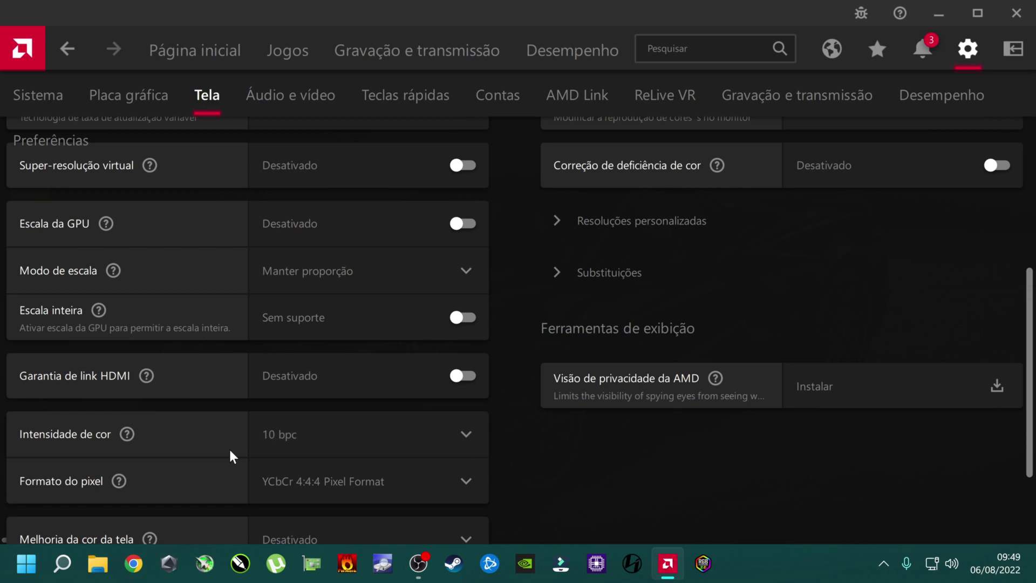
scroll(278, 421, down, 1)
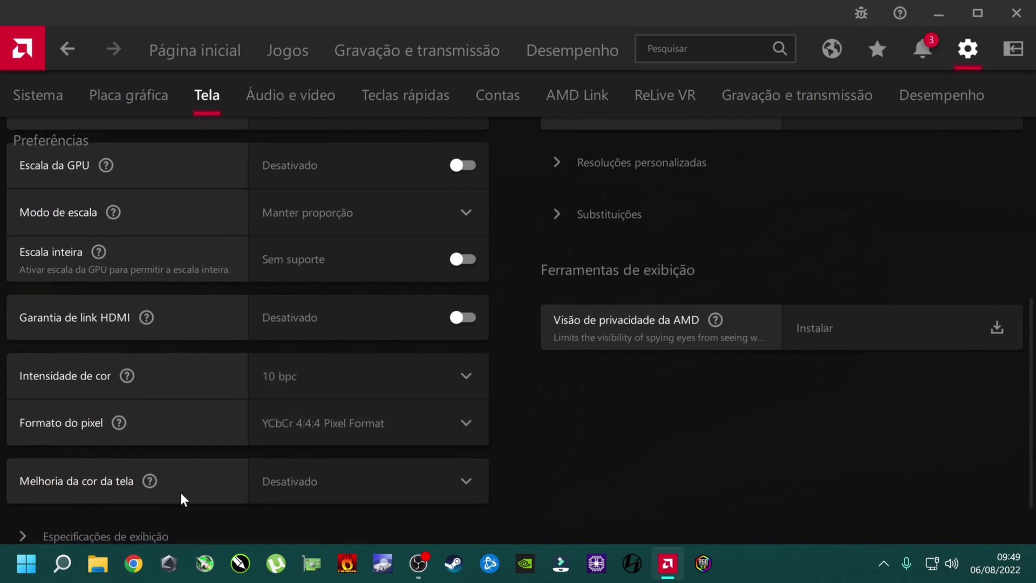
click(306, 489)
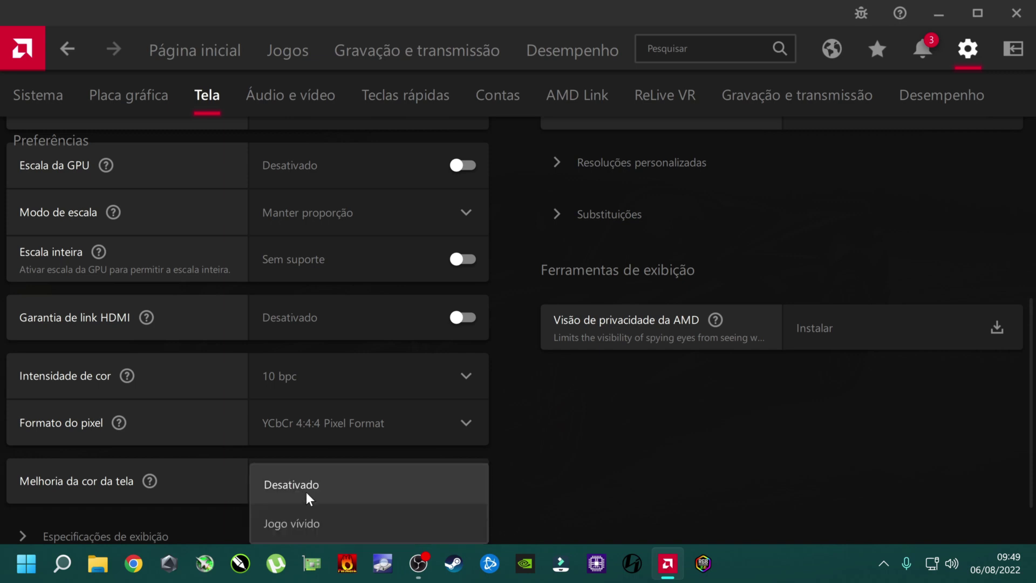
click(299, 521)
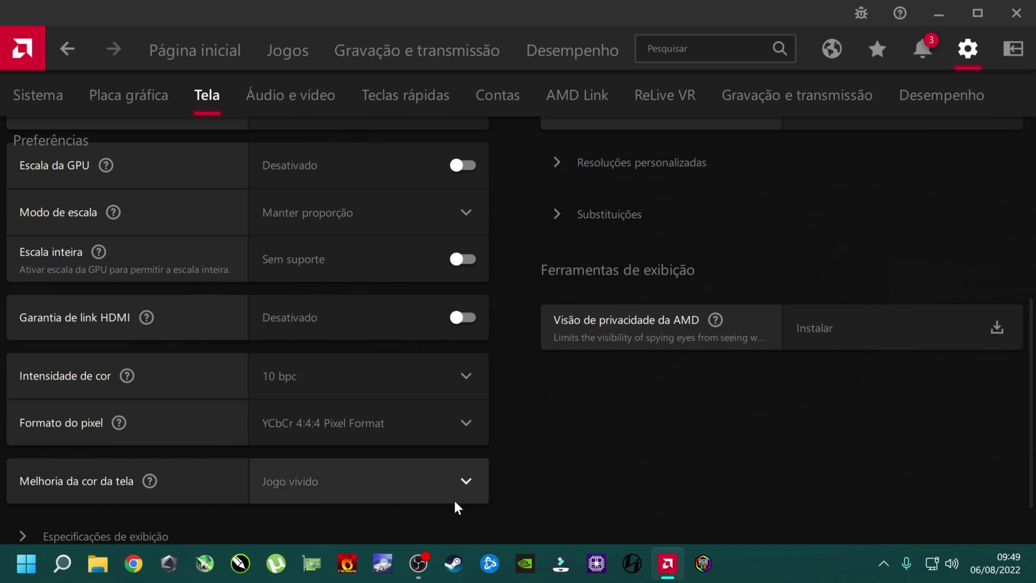
- Enable Cor personalizada for the display and set its Saturação to 110
scroll(541, 484, up, 5)
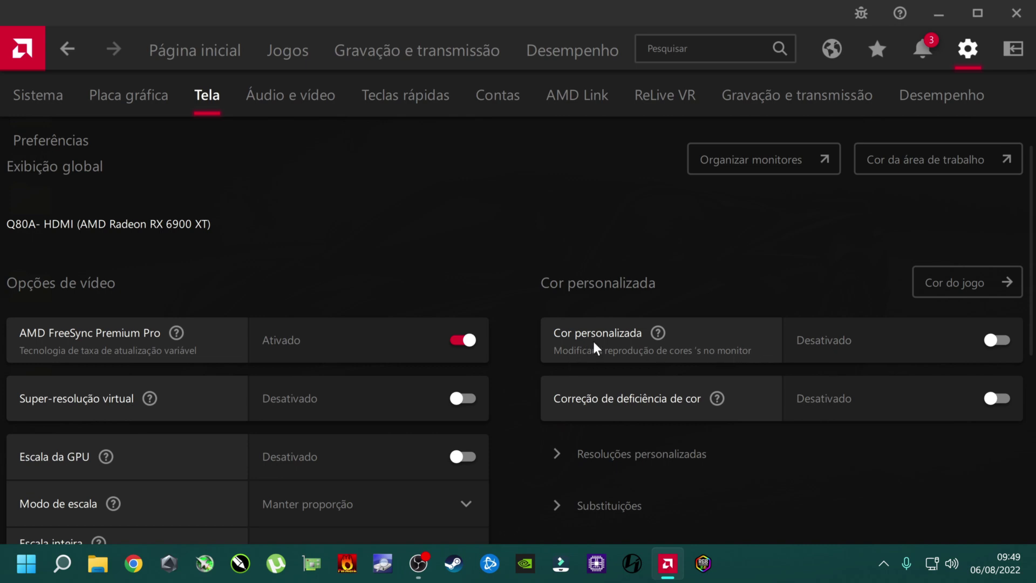
click(982, 339)
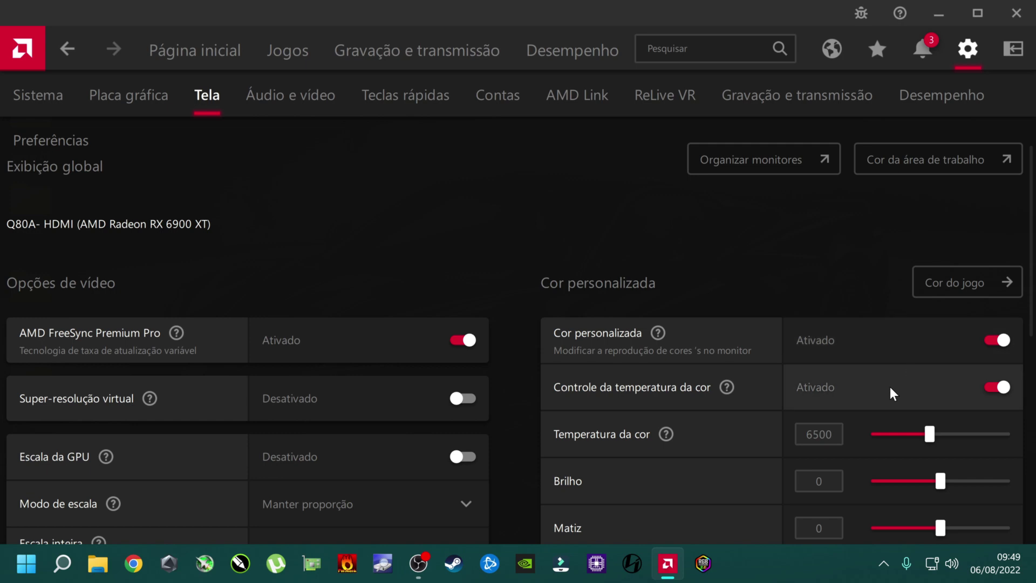
scroll(890, 387, down, 2)
scroll(890, 386, down, 1)
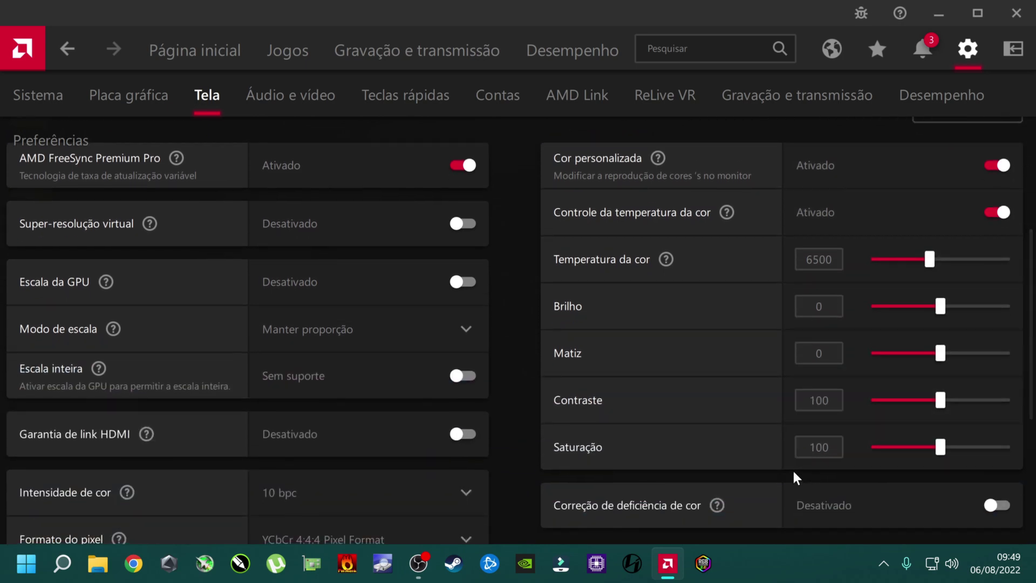
click(937, 445)
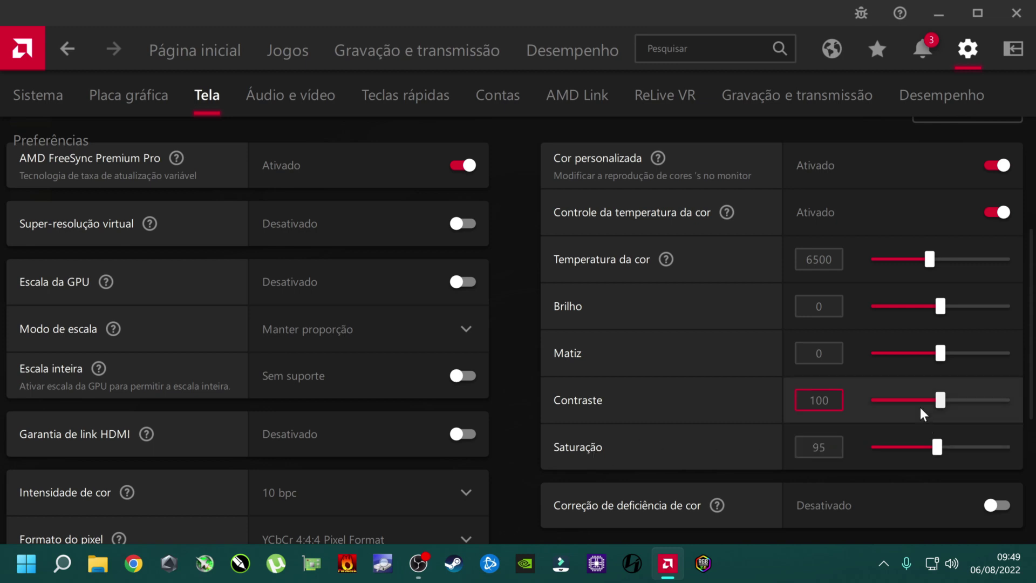
key(Right)
key(Right)
key(Right)
key(Right)
key(Right)
key(Right)
key(Right)
key(Right)
key(Right)
key(Right)
key(Right)
key(Right)
key(Right)
key(Right)
key(Right)
scroll(772, 395, down, 1)
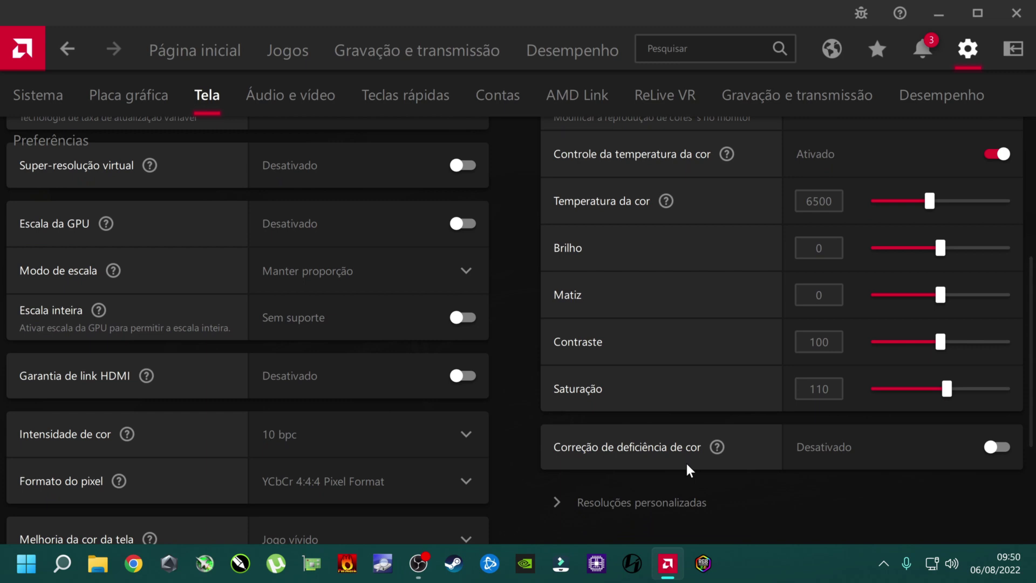
scroll(771, 413, up, 1)
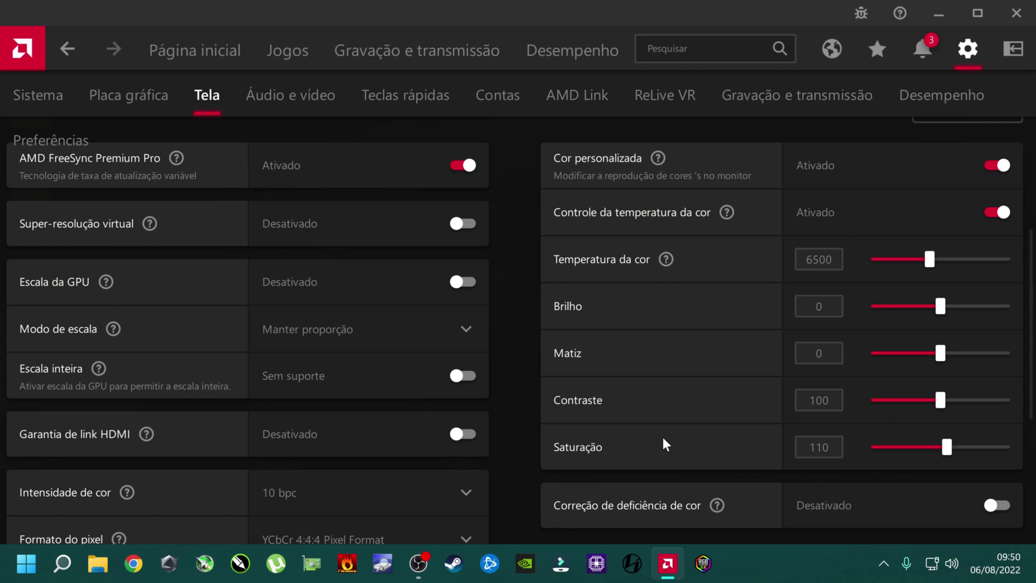
scroll(686, 379, down, 1)
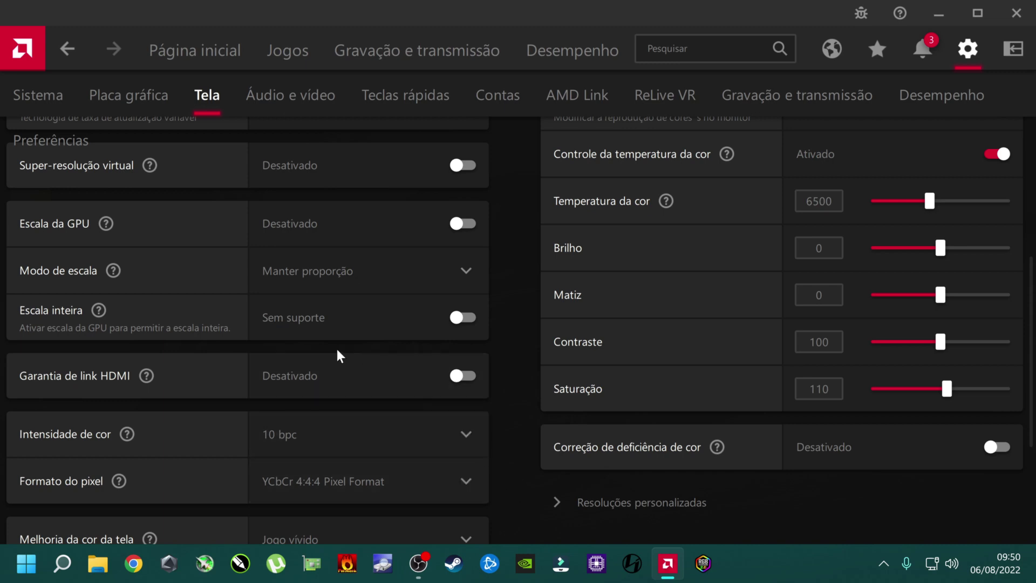
- In the Áudio e vídeo settings, keep the Noise Suppression Dispositivo de entrada on Usar padrão and set the Perfil de vídeo to Vívido
click(262, 109)
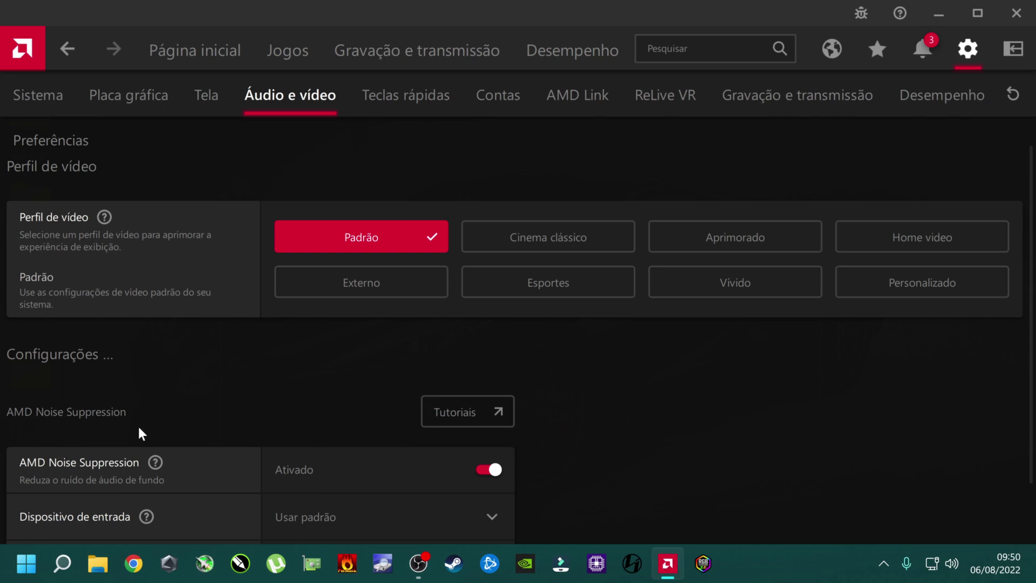
scroll(272, 477, down, 2)
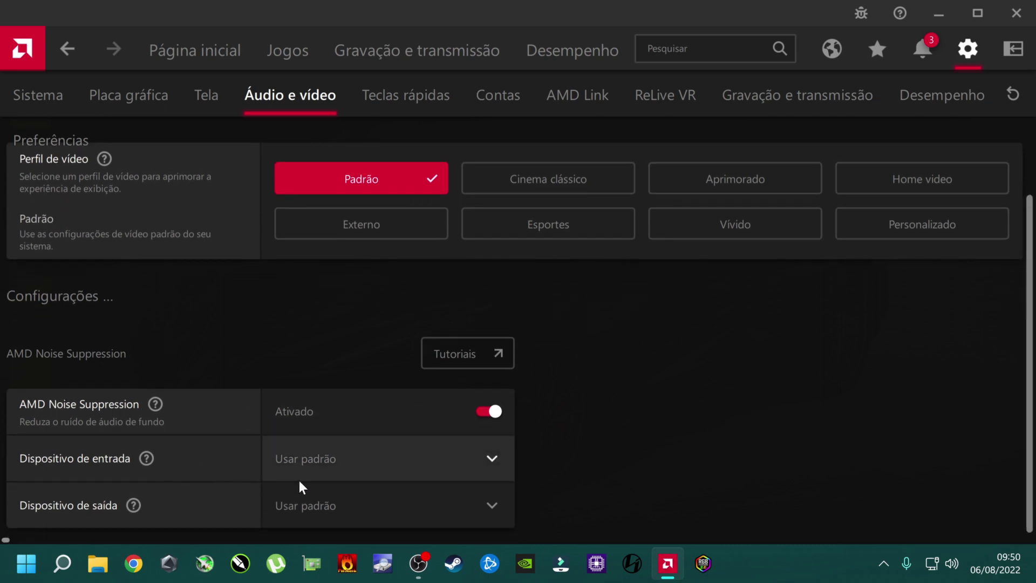
click(381, 472)
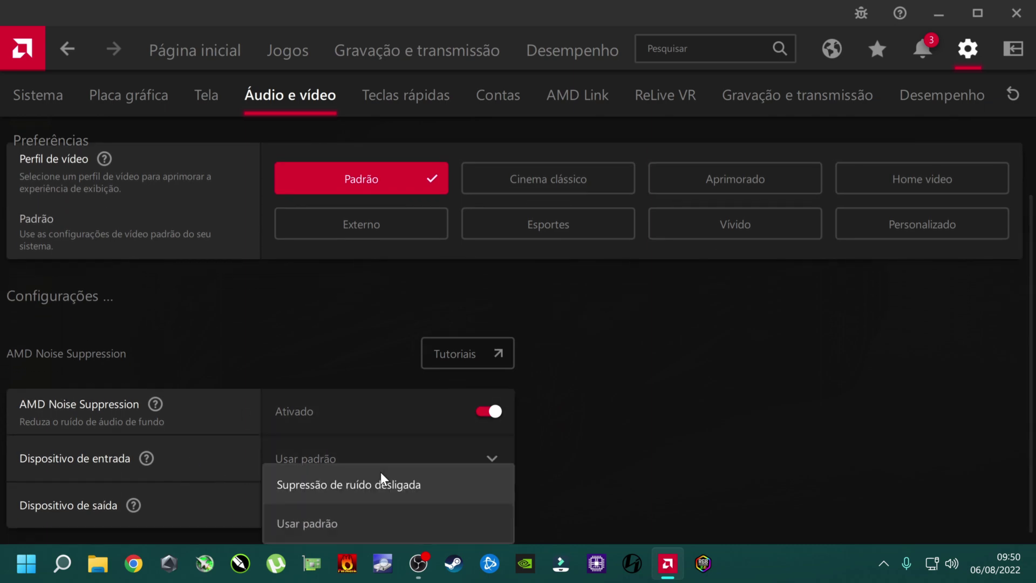
click(323, 520)
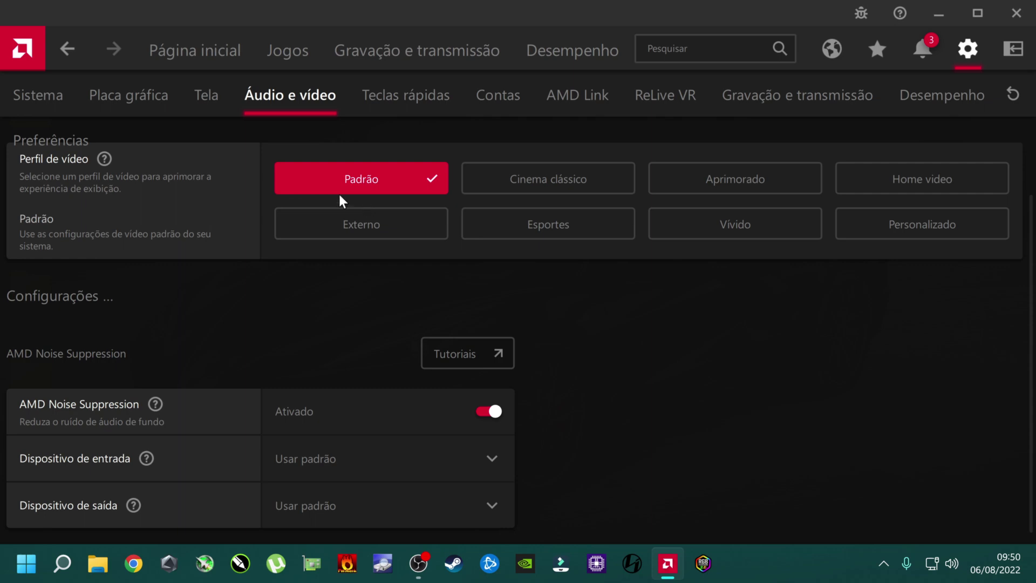
click(742, 235)
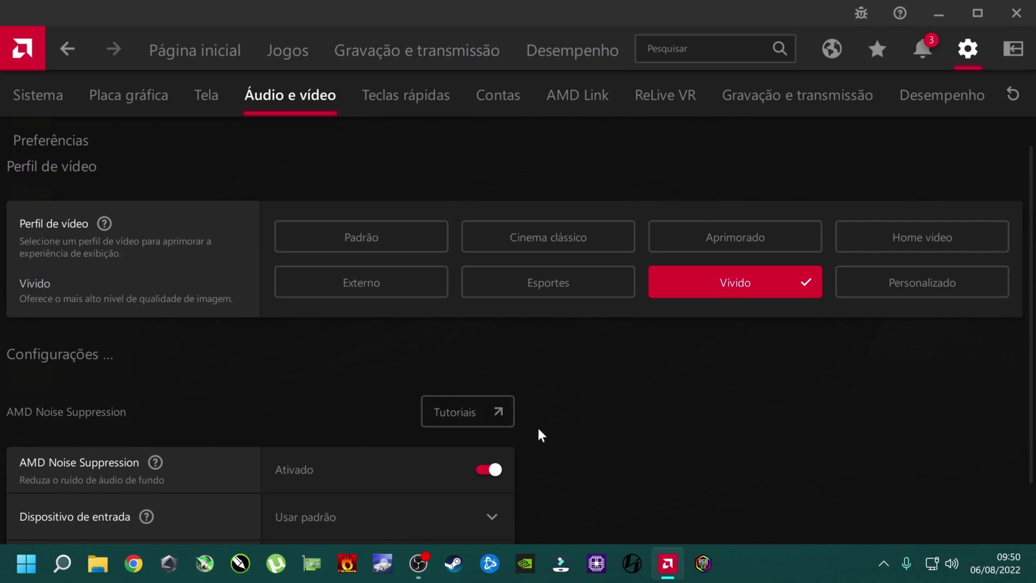
scroll(540, 407, down, 2)
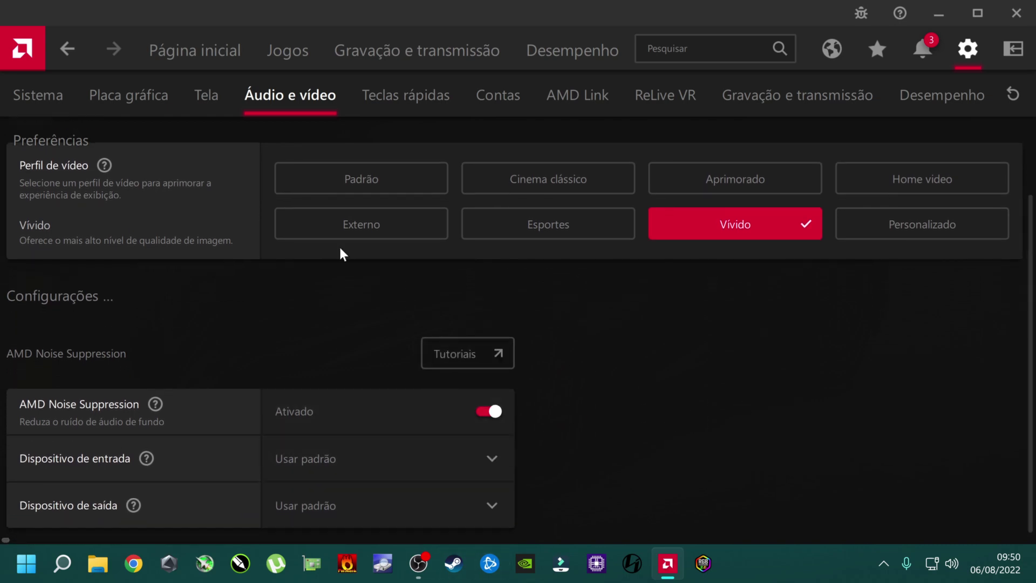
- Review the Teclas rápidas shortcuts, the Contas connections and the AMD Link server and Multi-Play options
click(391, 102)
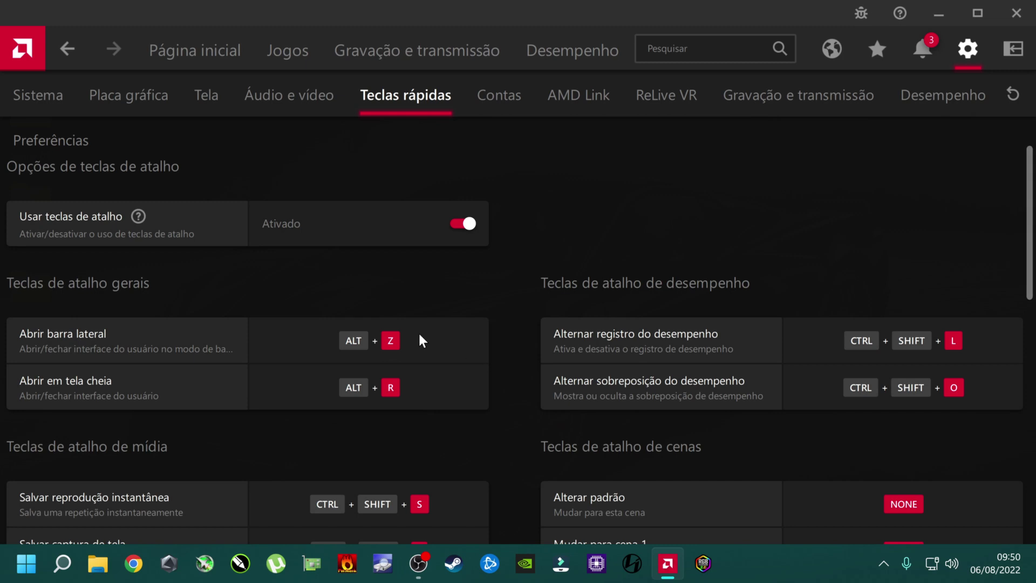
scroll(427, 375, down, 9)
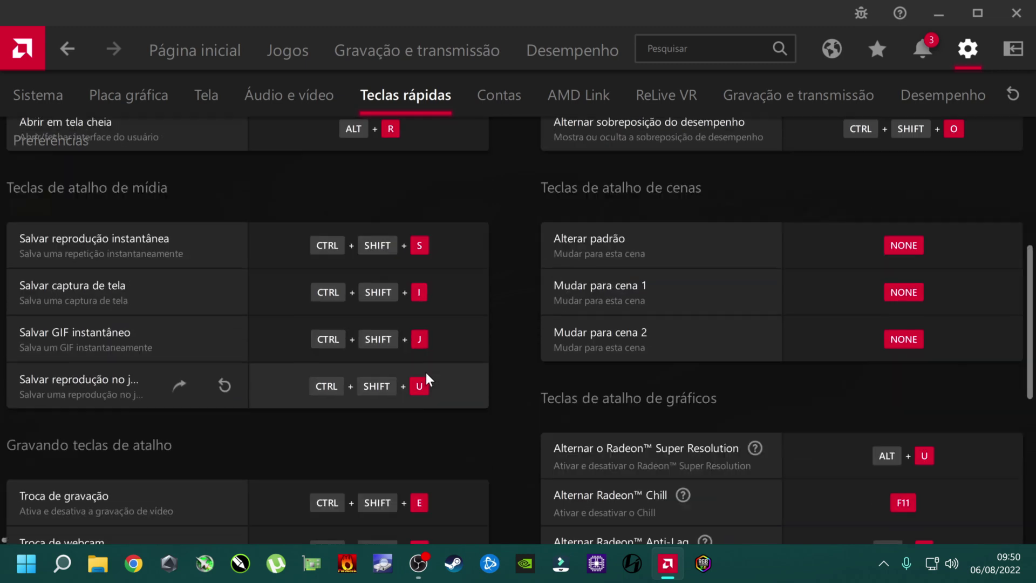
scroll(428, 380, up, 7)
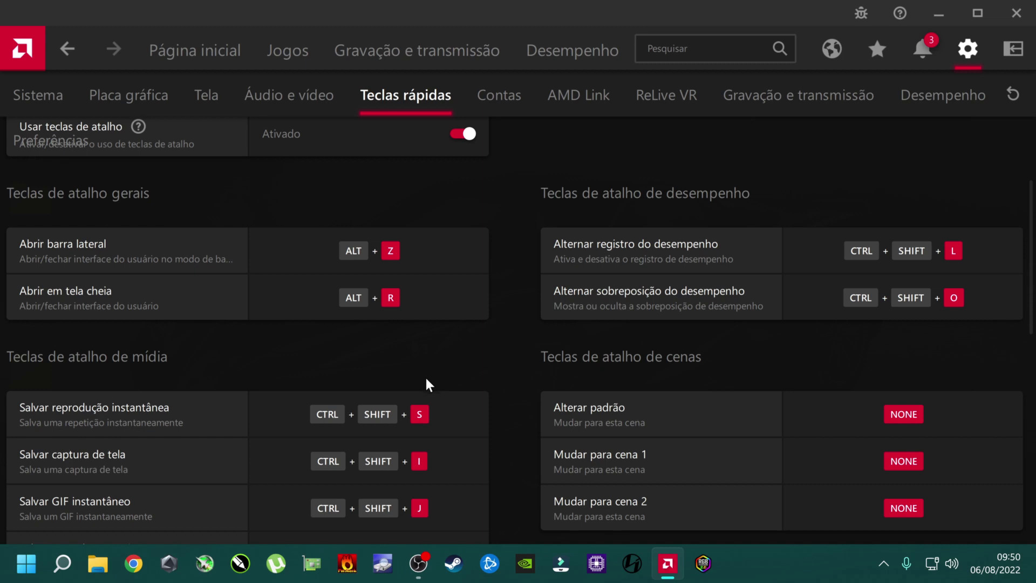
click(494, 103)
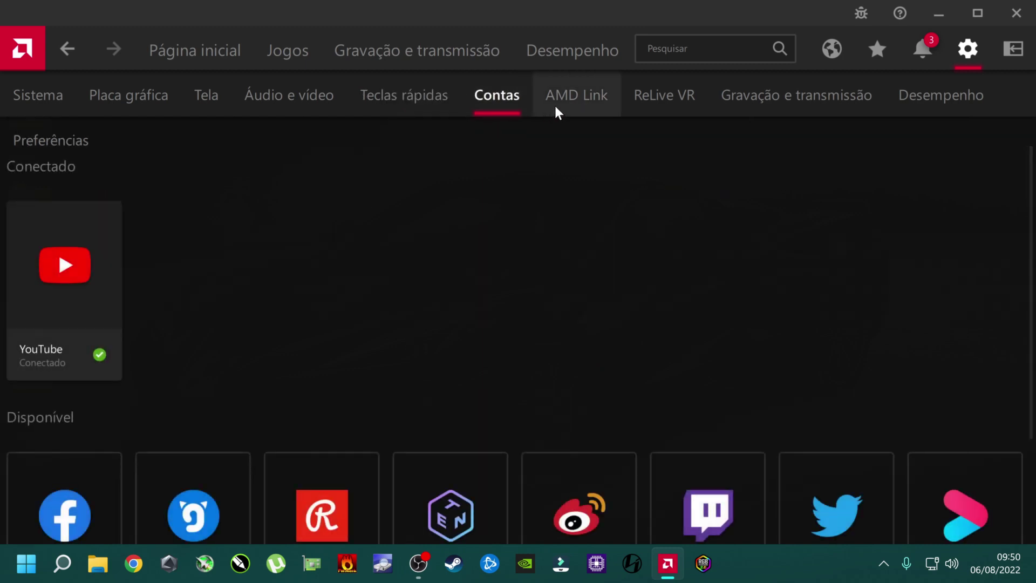
click(556, 107)
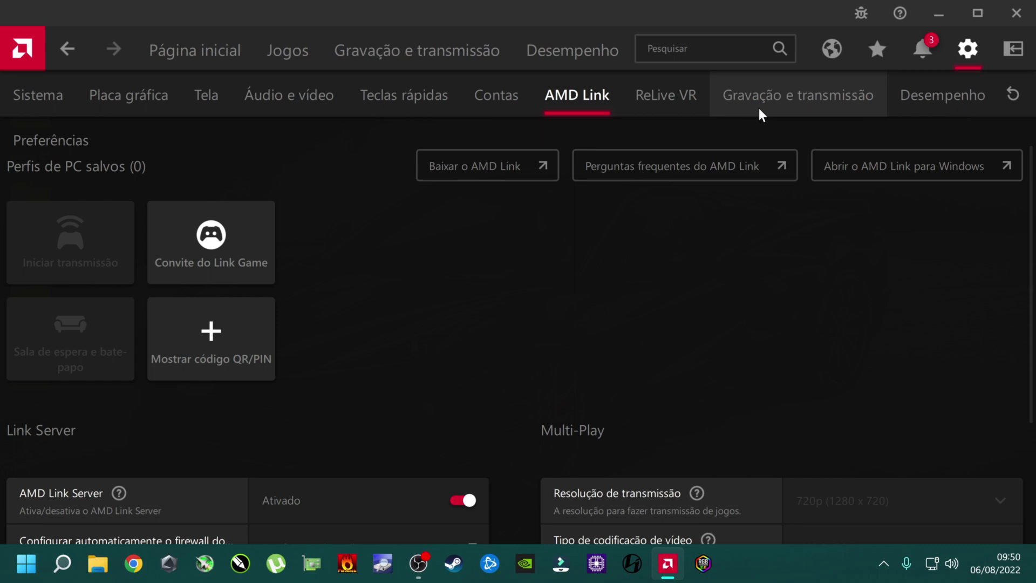
scroll(458, 450, down, 3)
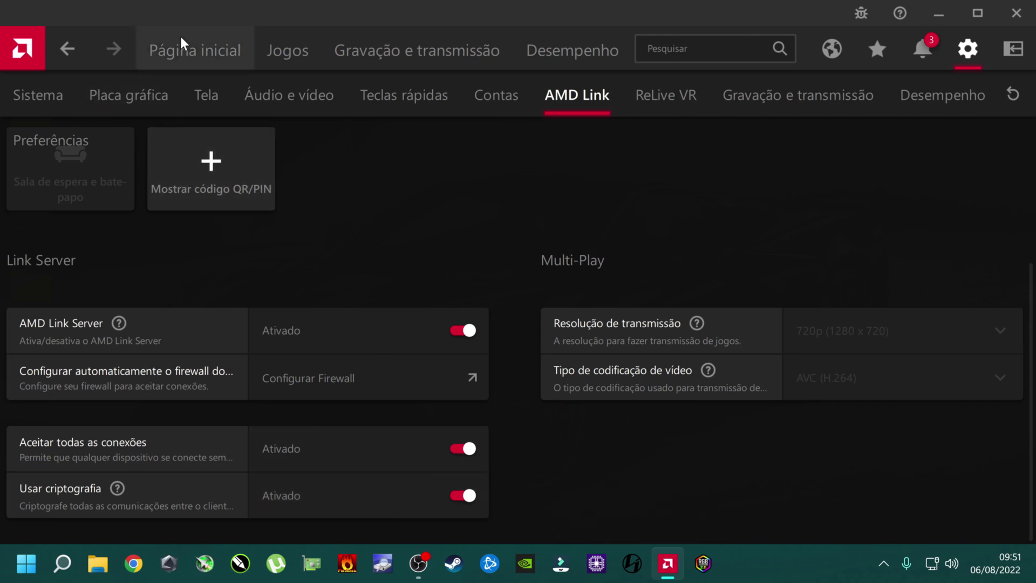
- Return to the Página inicial and check for driver and software updates
click(193, 53)
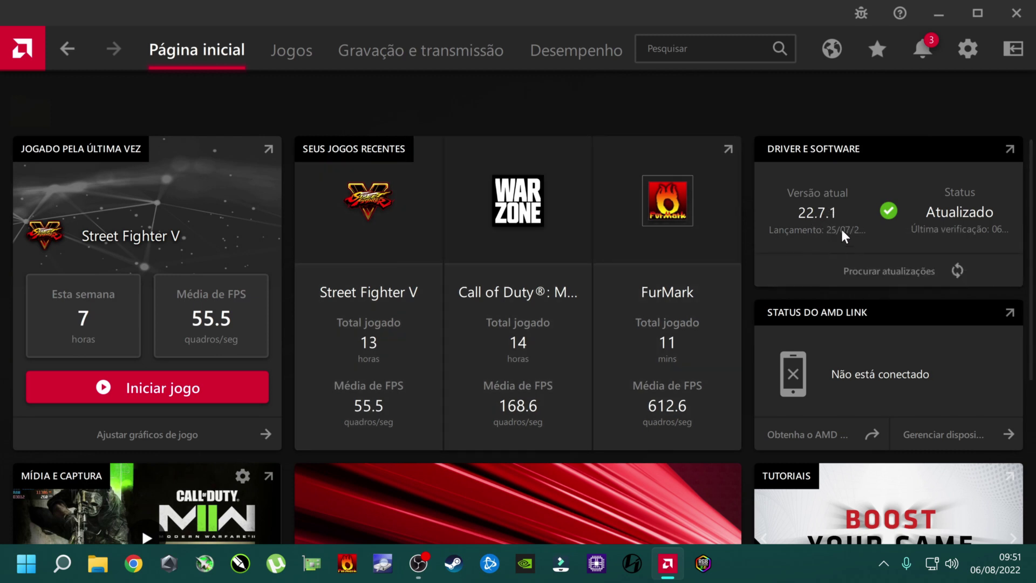
click(874, 268)
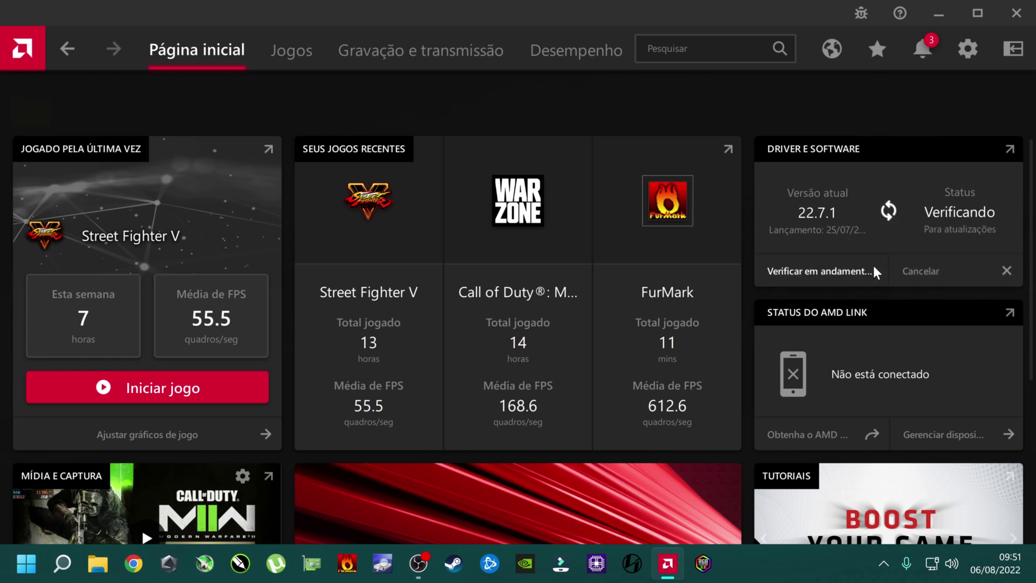